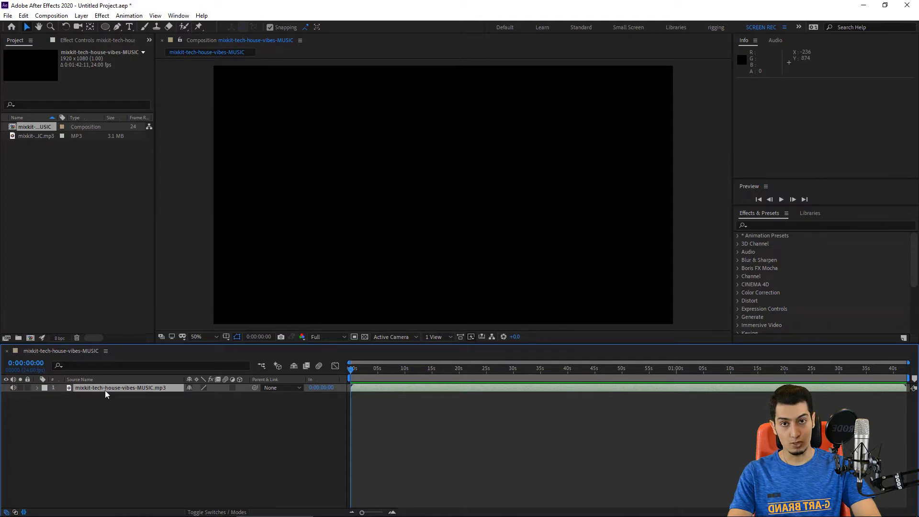
# Expand the mixkit-tech-house-vibes-MUSIC.mp3 layer's audio properties to show its waveform.
pyautogui.click(37, 388)
pyautogui.click(46, 395)
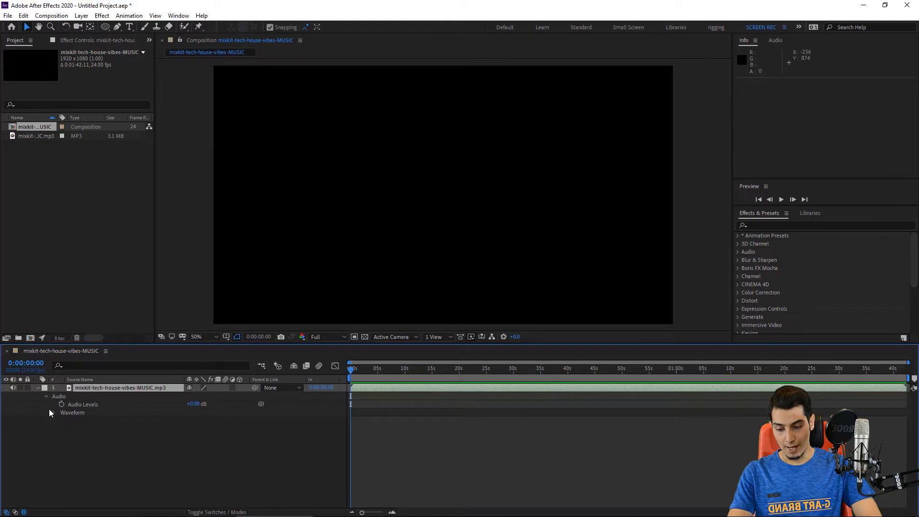
pyautogui.click(53, 412)
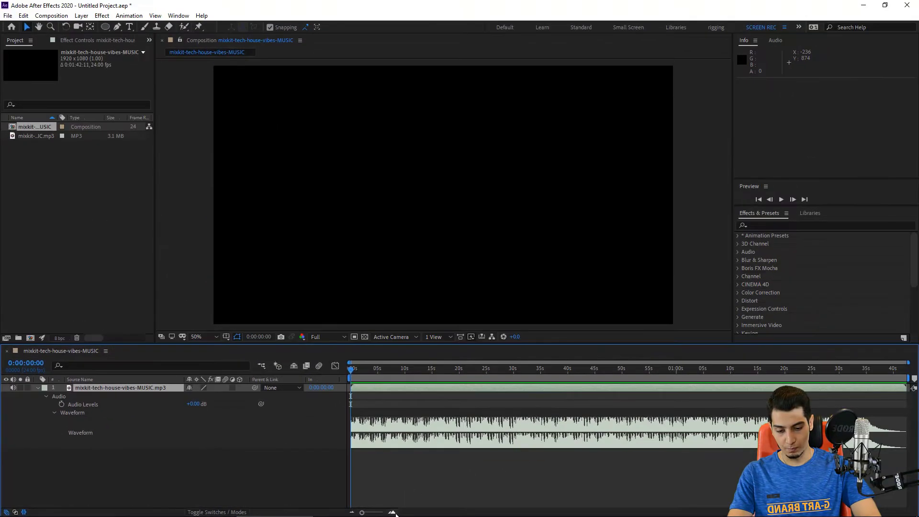
# Play back the opening section of the music and stop at about 13 seconds.
pyautogui.click(681, 509)
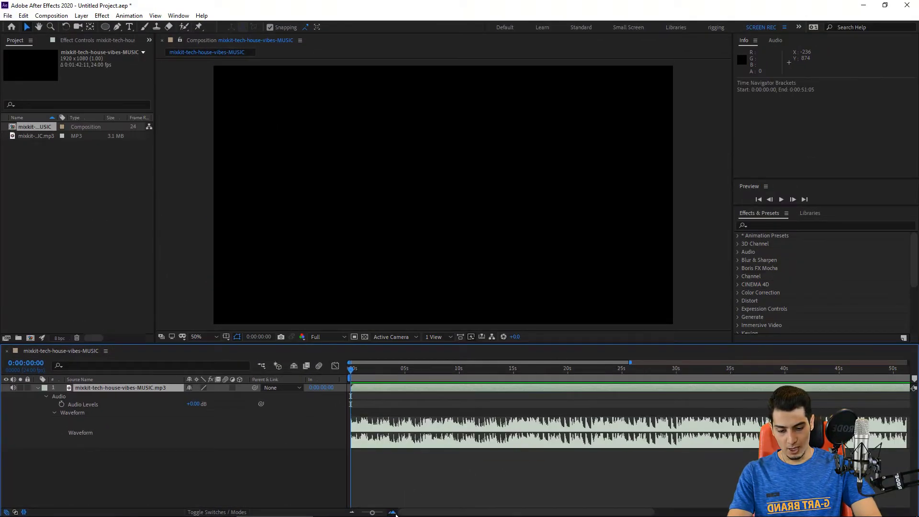
pyautogui.click(393, 512)
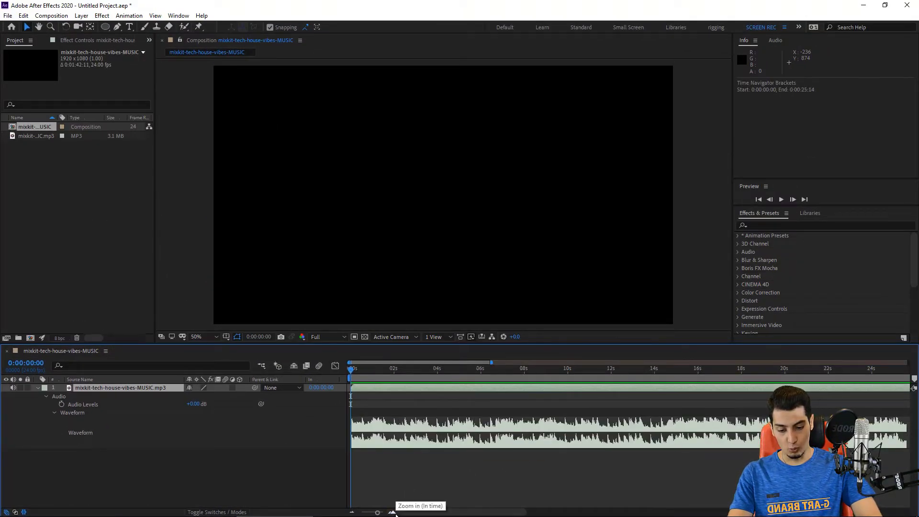
pyautogui.click(781, 199)
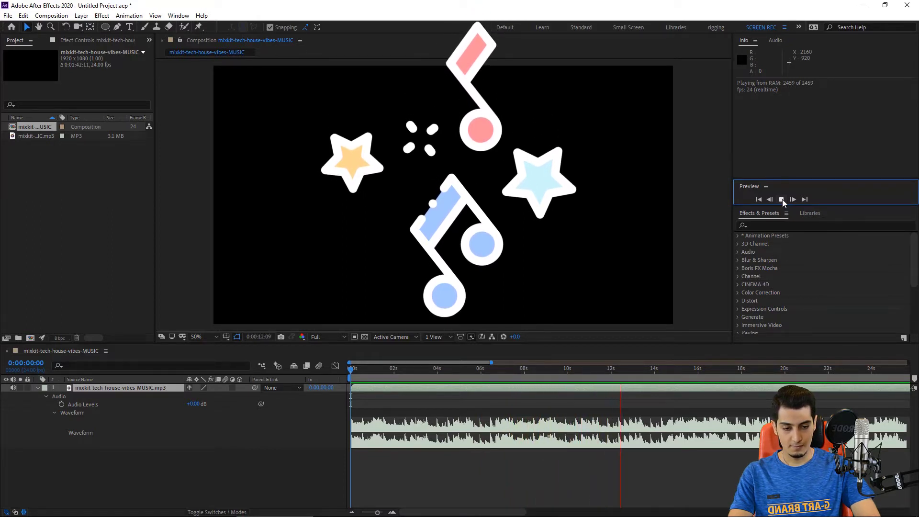
pyautogui.click(781, 199)
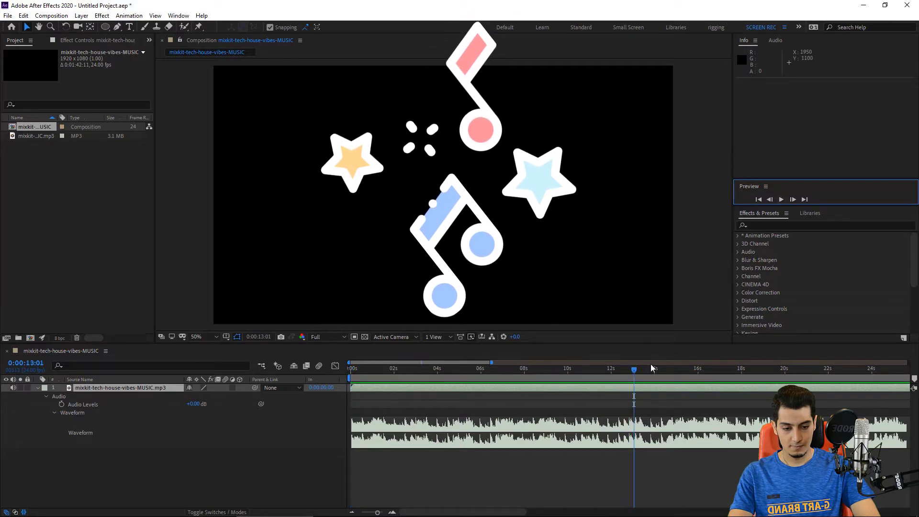
# Move the current time to 0:00:13:19 and trim the end of the work area to that point.
pyautogui.click(640, 372)
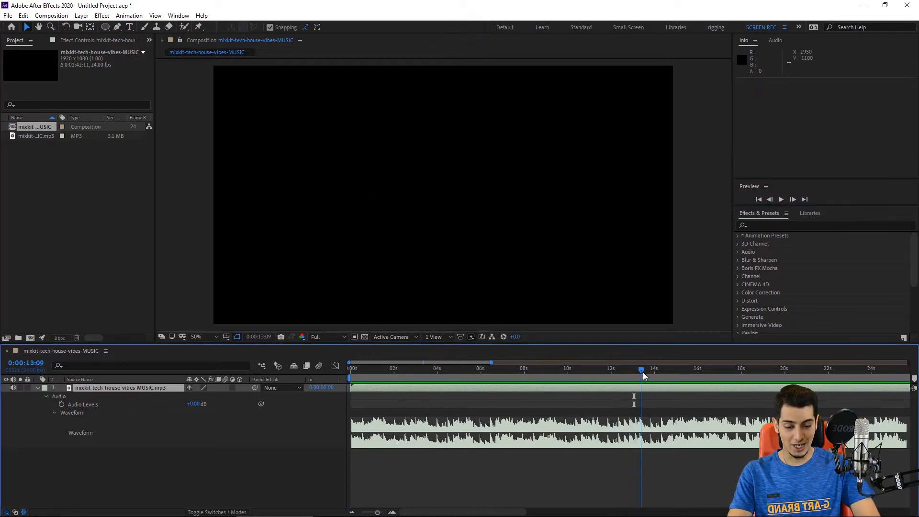
pyautogui.click(649, 374)
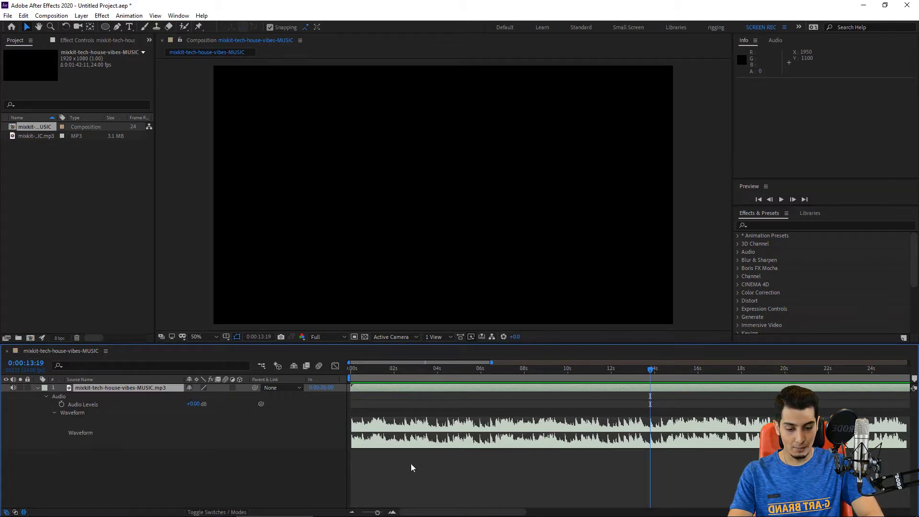
pyautogui.click(352, 512)
pyautogui.click(353, 512)
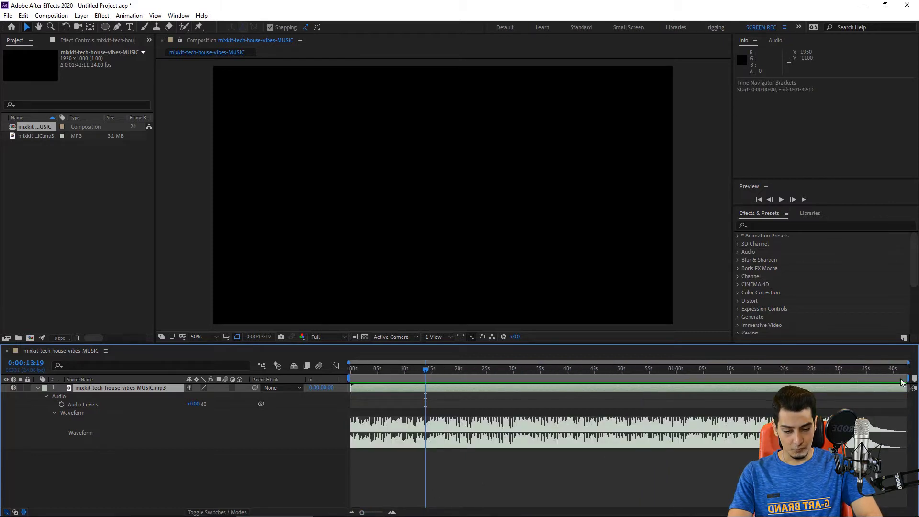
pyautogui.moveTo(907, 378); pyautogui.dragTo(426, 378)
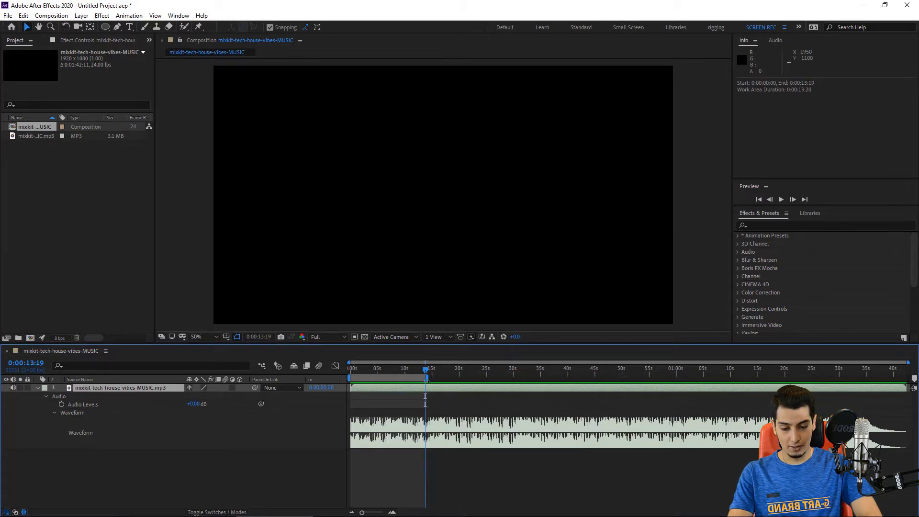
# Return the current time to 0:00:00:00, at the start of the shortened work area.
pyautogui.click(393, 512)
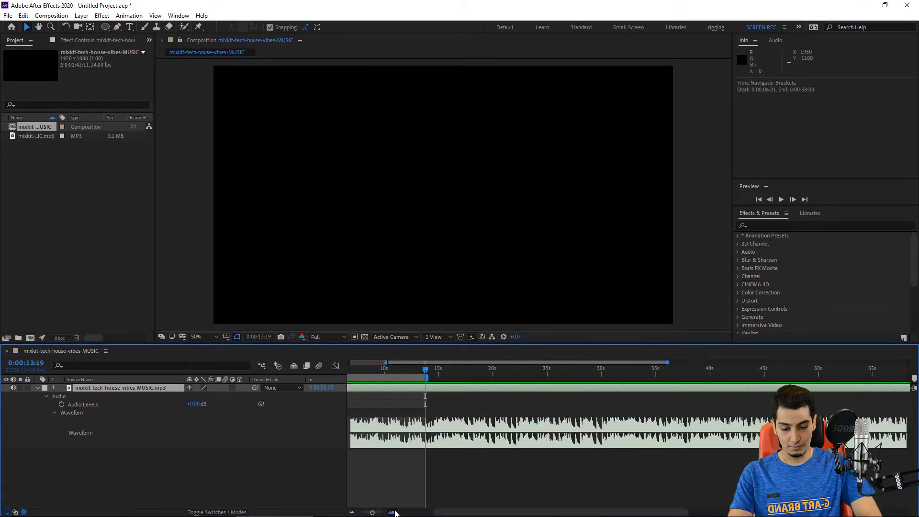
pyautogui.click(393, 512)
pyautogui.moveTo(483, 513); pyautogui.dragTo(407, 512)
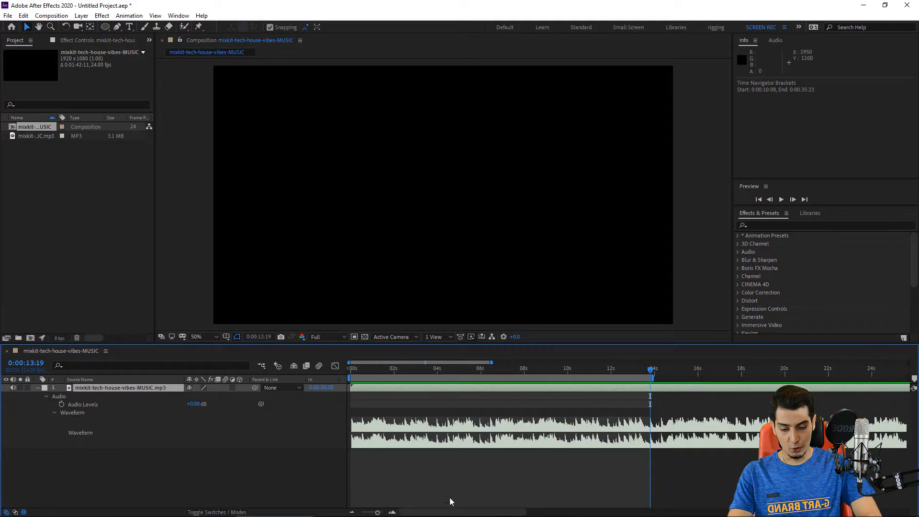
pyautogui.press('space')
pyautogui.click(346, 377)
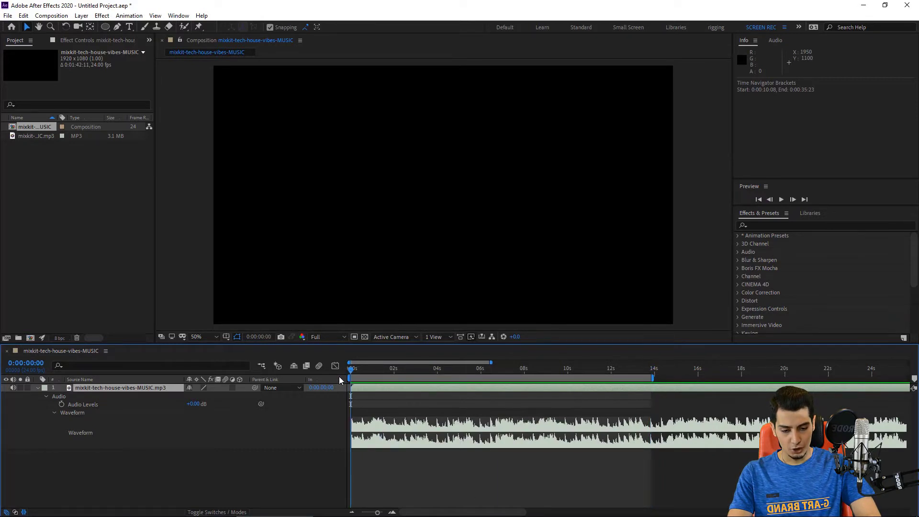
# Create a comp-size solid layer named Aduio Spectrum with the dark gray color 151515.
pyautogui.click(286, 471)
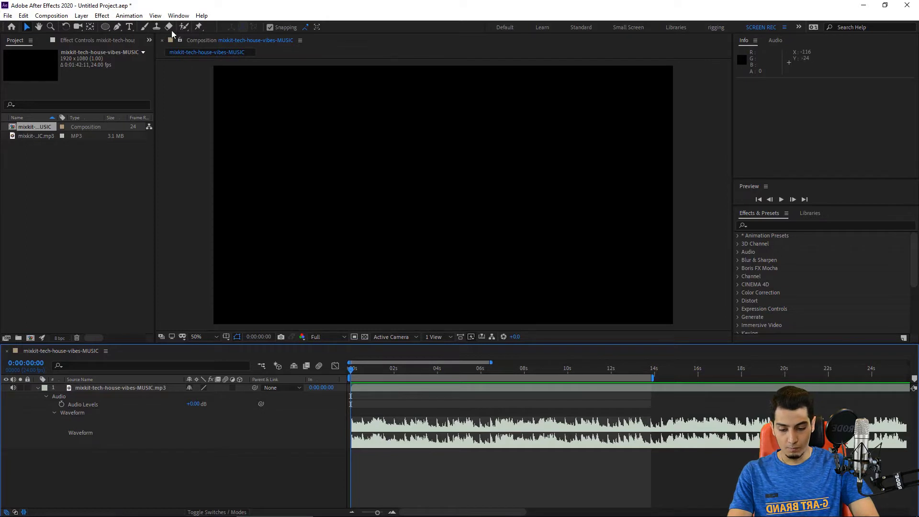
pyautogui.click(87, 16)
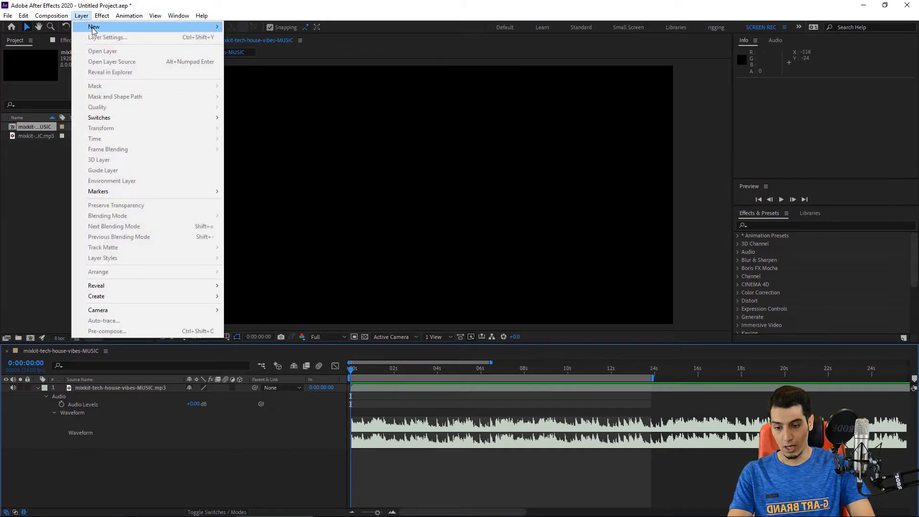
pyautogui.moveTo(146, 29)
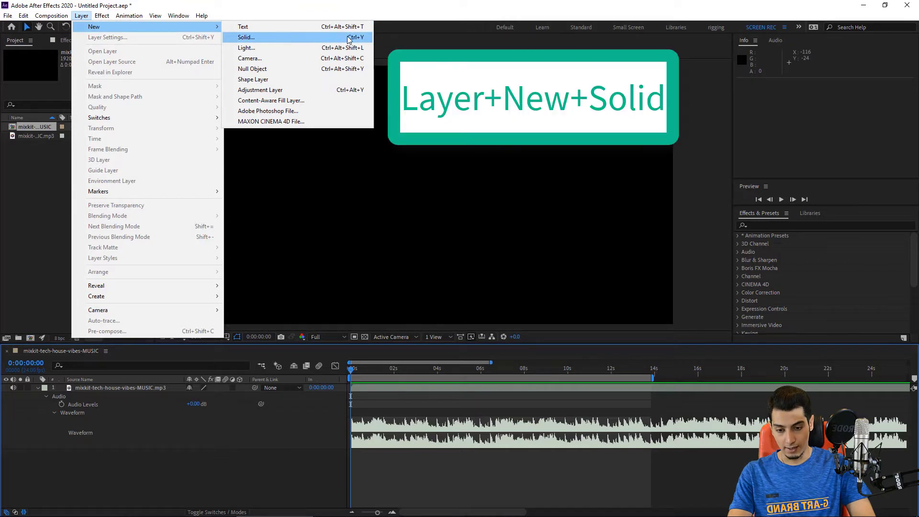
pyautogui.click(280, 38)
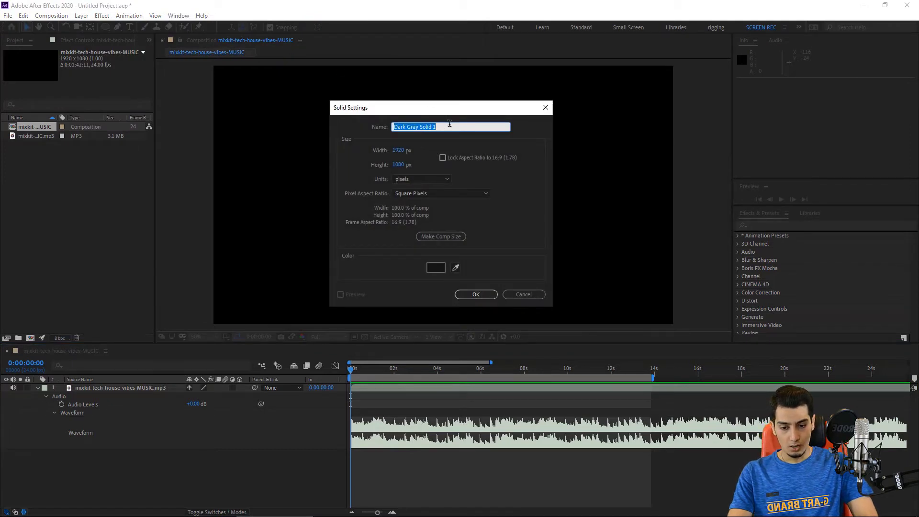
pyautogui.press('BackSpace')
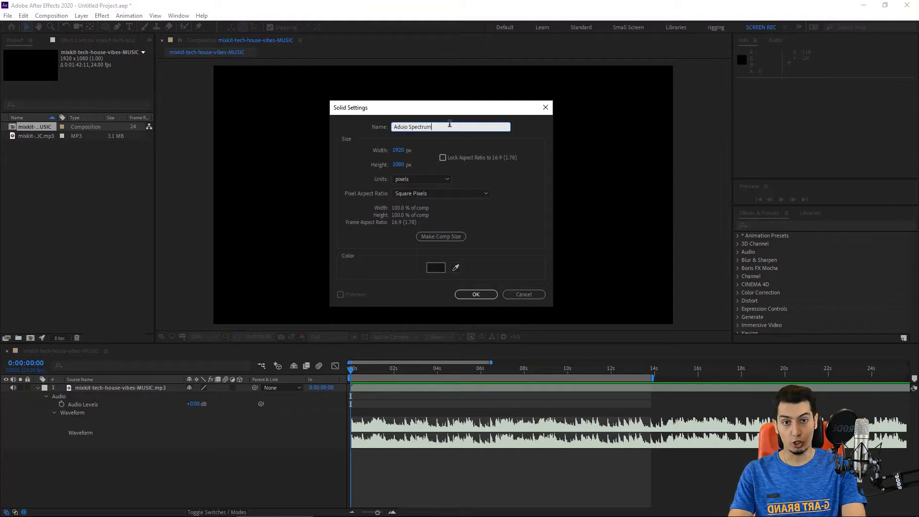
pyautogui.click(430, 237)
pyautogui.click(439, 268)
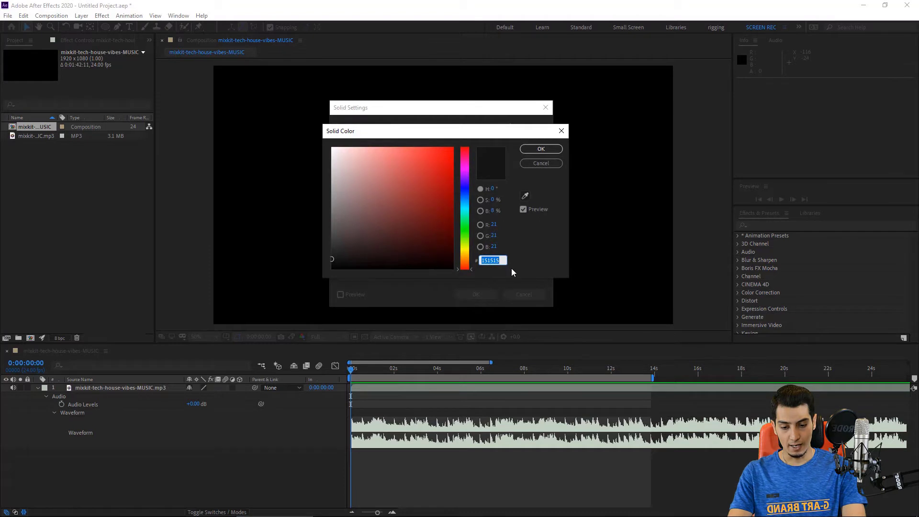
pyautogui.click(536, 148)
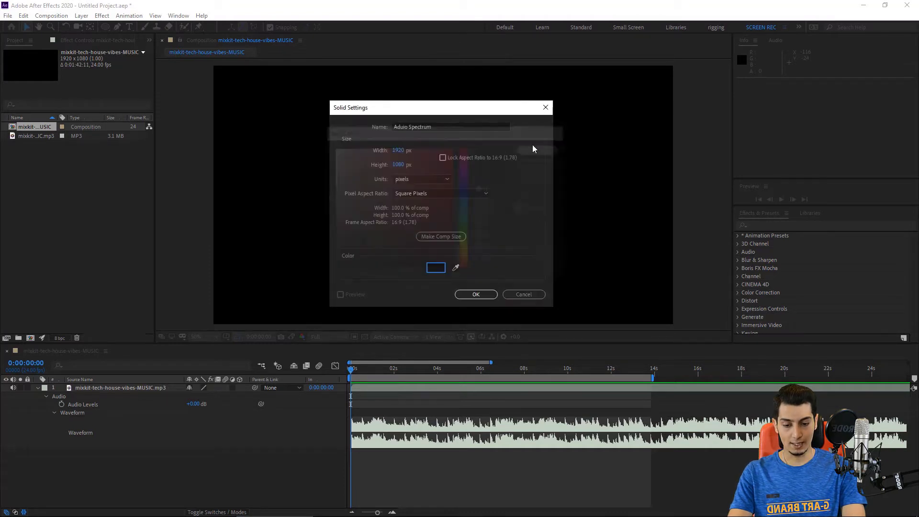
pyautogui.click(481, 293)
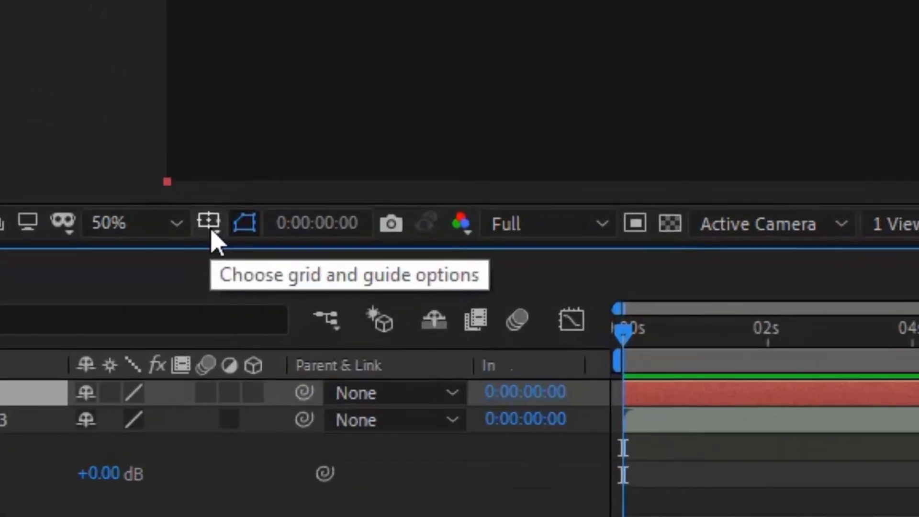
# Show the Title/Action Safe overlay and draw a circular ellipse mask about 740 px wide, centered on the Aduio Spectrum solid.
pyautogui.click(225, 337)
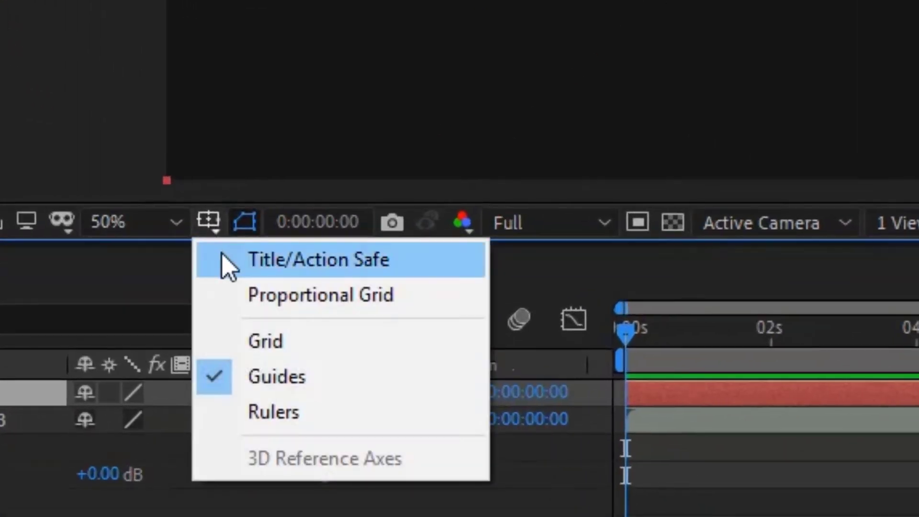
pyautogui.click(440, 261)
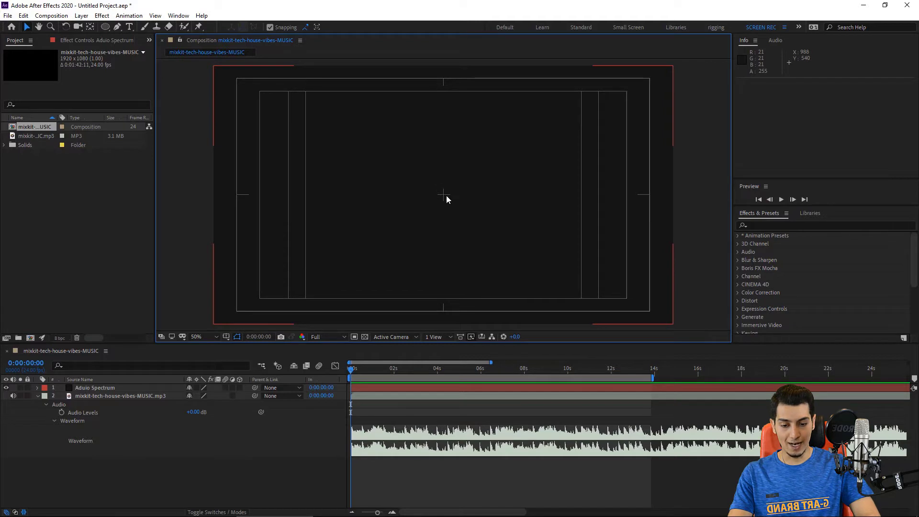
pyautogui.click(145, 388)
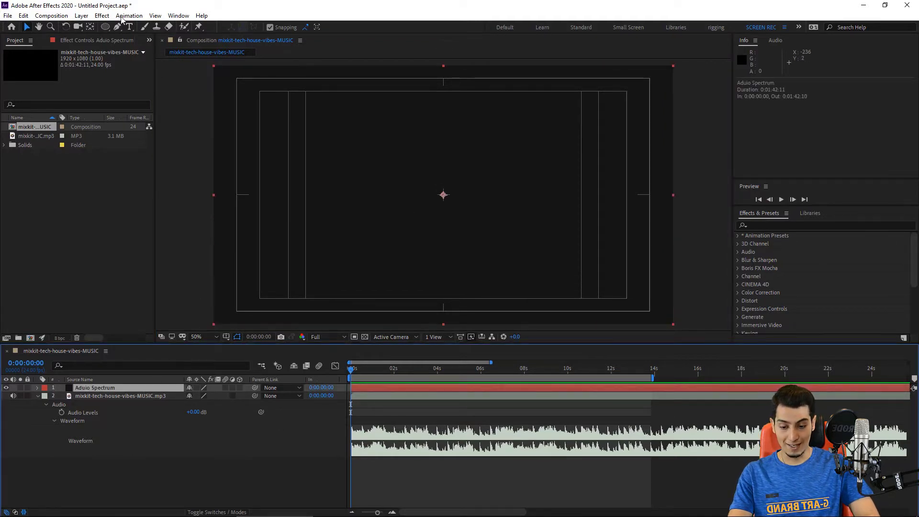
pyautogui.click(105, 27)
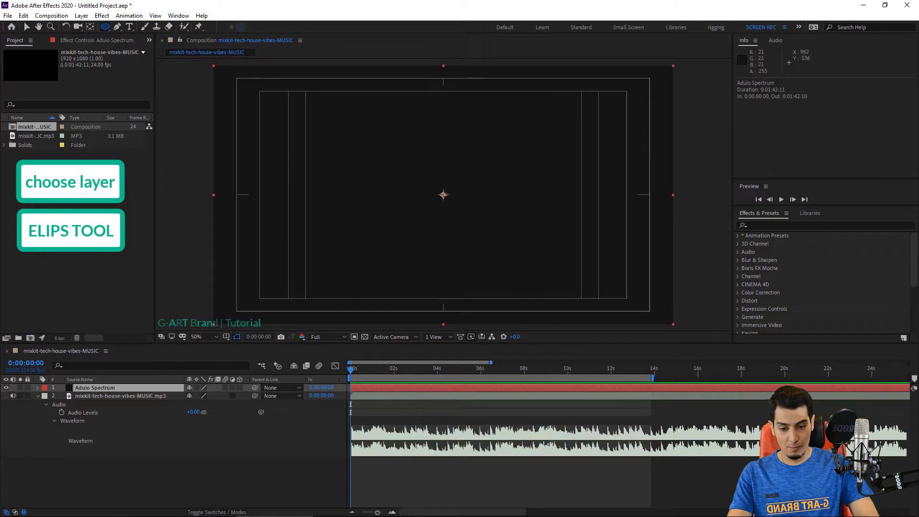
pyautogui.moveTo(443, 195); pyautogui.dragTo(531, 268)
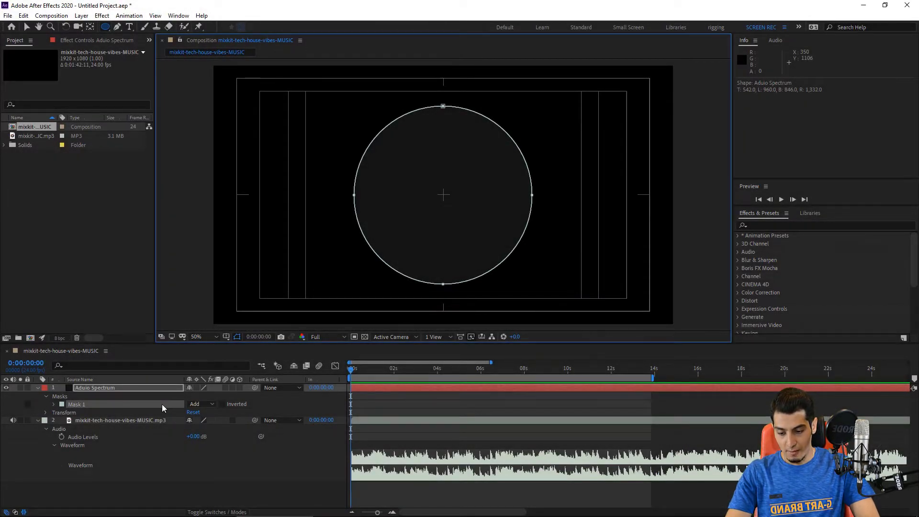
# Set the circular mask's mode to None and hide the Title/Action Safe overlay.
pyautogui.click(162, 404)
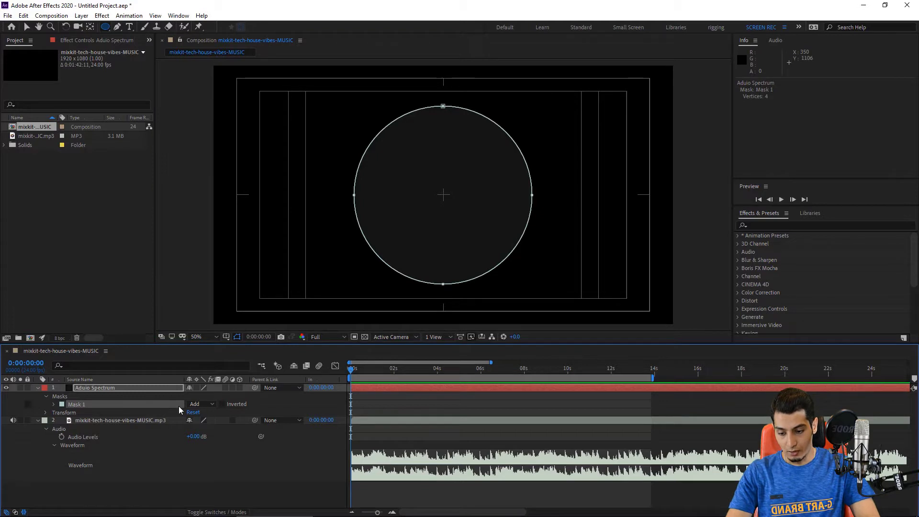
pyautogui.click(213, 407)
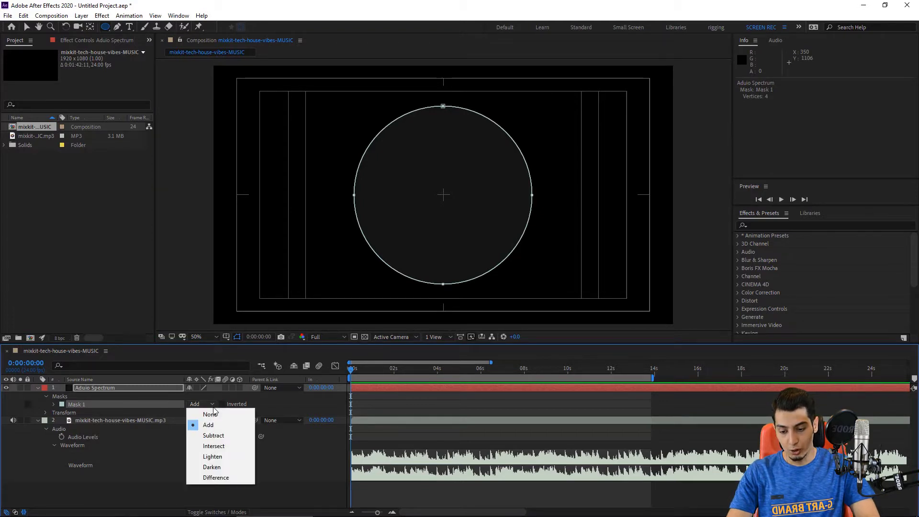
pyautogui.click(213, 414)
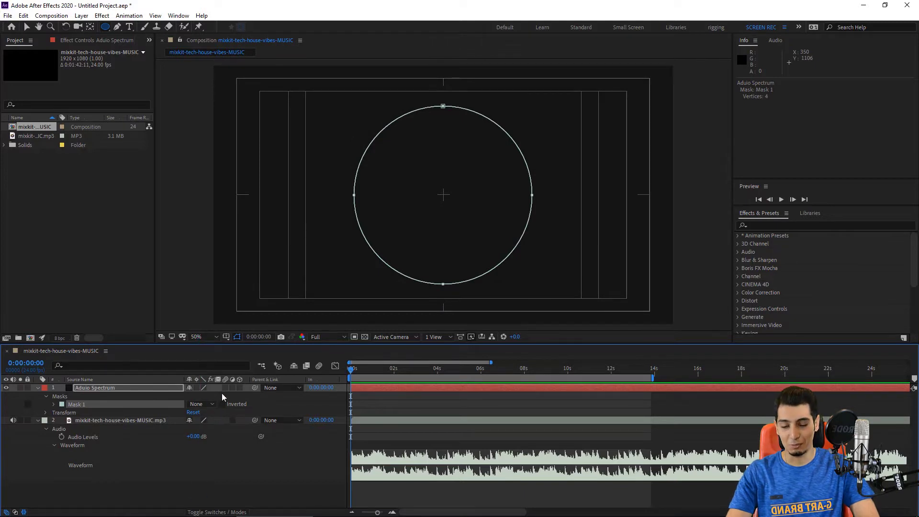
pyautogui.click(226, 338)
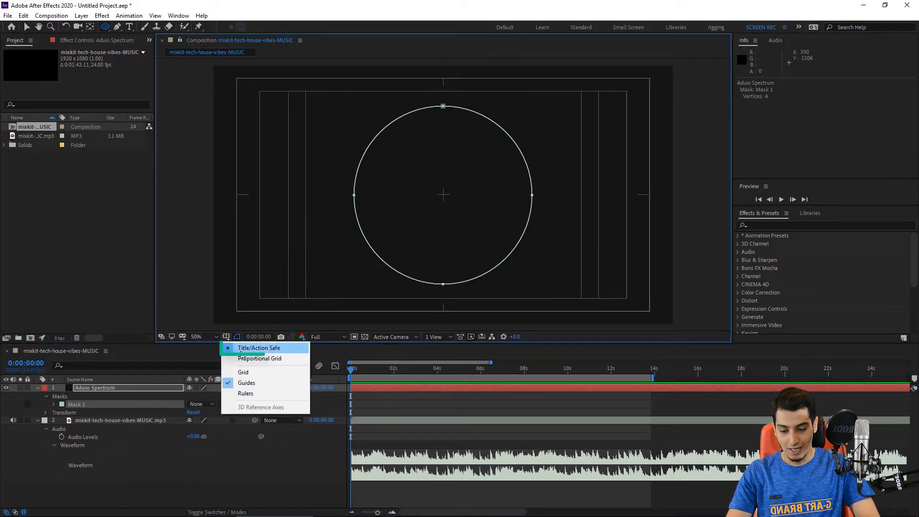
pyautogui.click(292, 348)
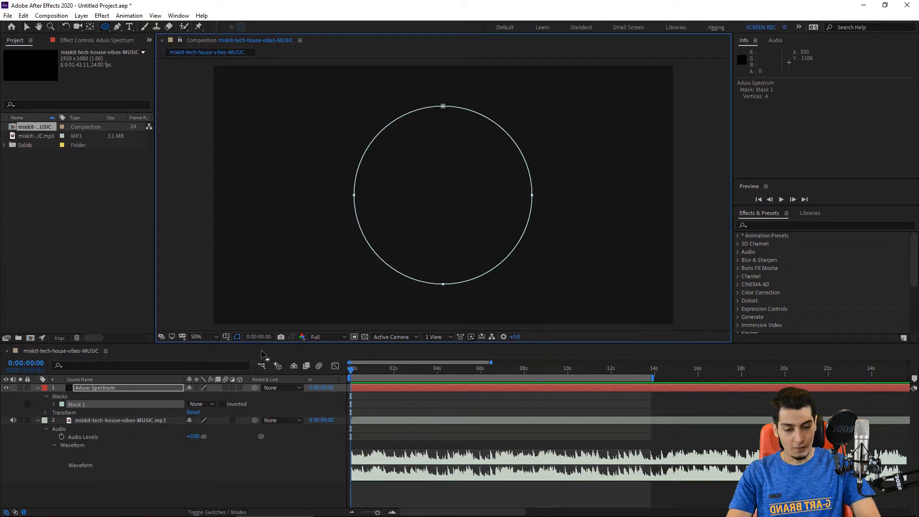
# Find the Audio Spectrum effect by searching for Audio and apply it to the Aduio Spectrum solid layer.
pyautogui.click(745, 213)
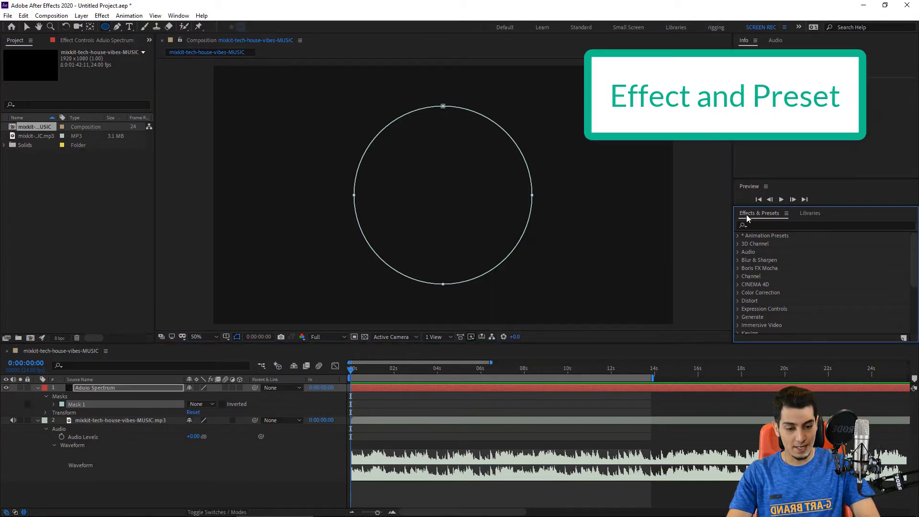
pyautogui.click(772, 224)
pyautogui.write('Audi')
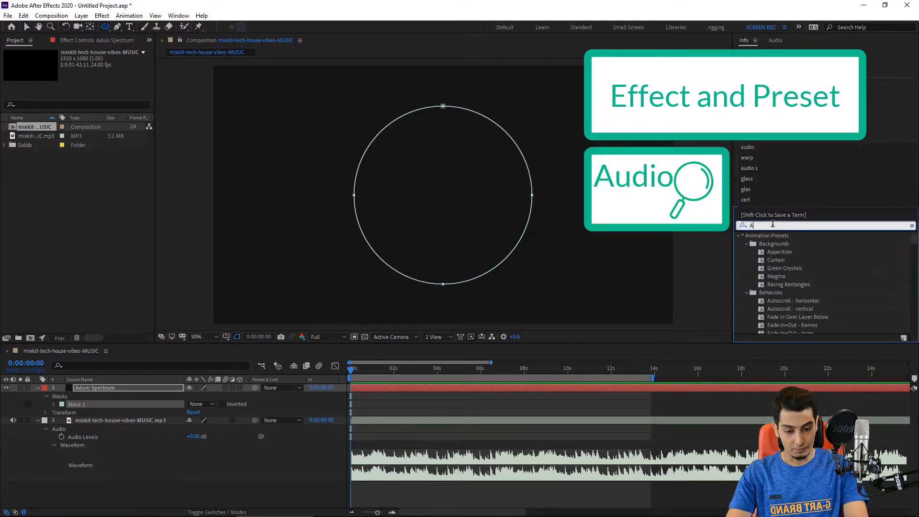
pyautogui.write('o')
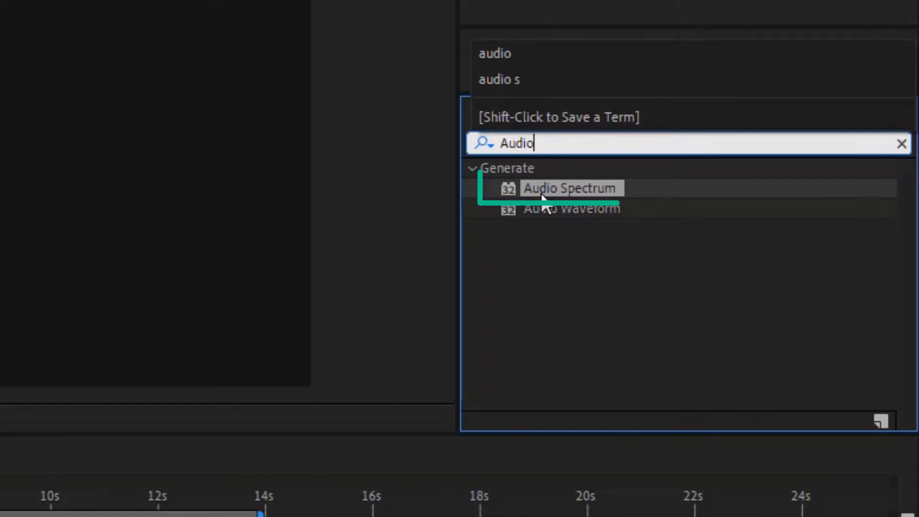
pyautogui.click(573, 186)
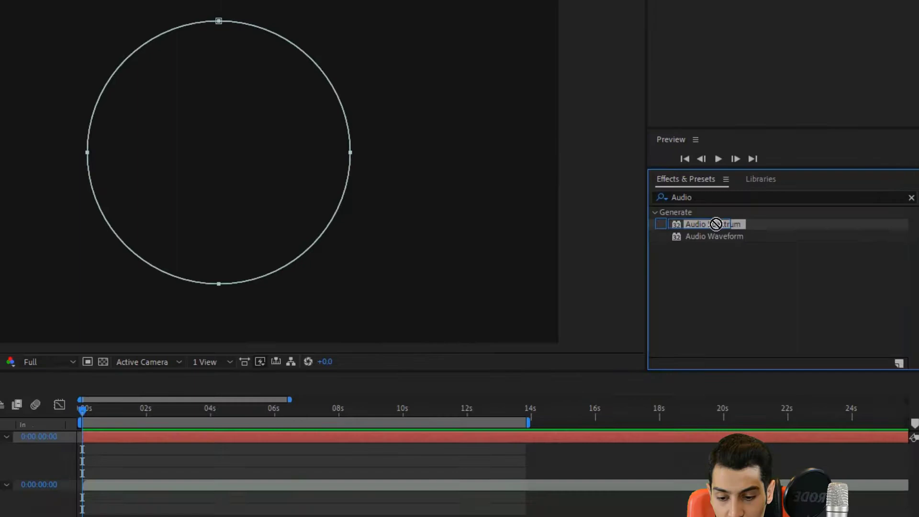
pyautogui.moveTo(599, 187); pyautogui.dragTo(535, 252)
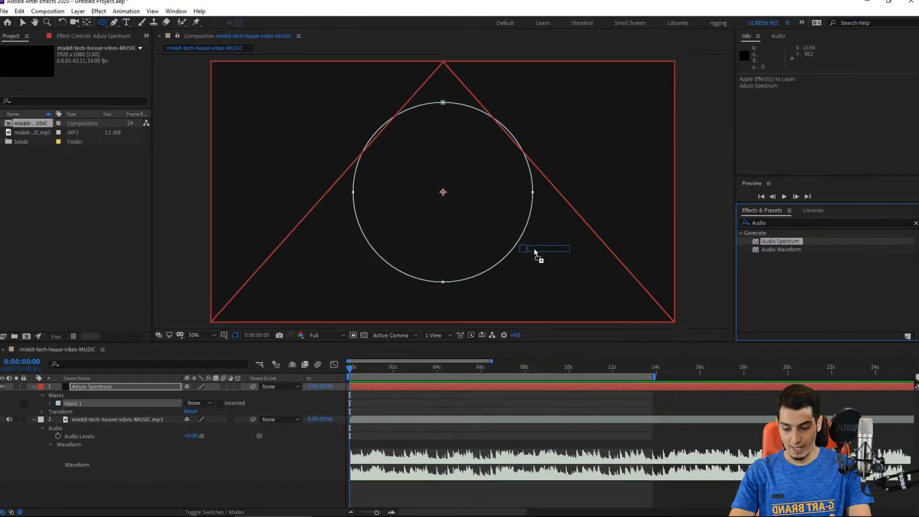
pyautogui.moveTo(268, 297); pyautogui.dragTo(108, 388)
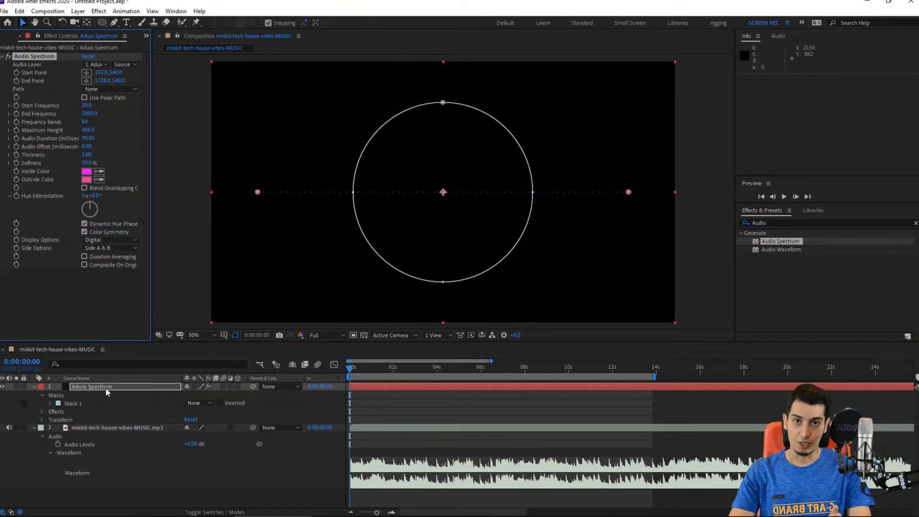
pyautogui.click(171, 310)
pyautogui.click(277, 223)
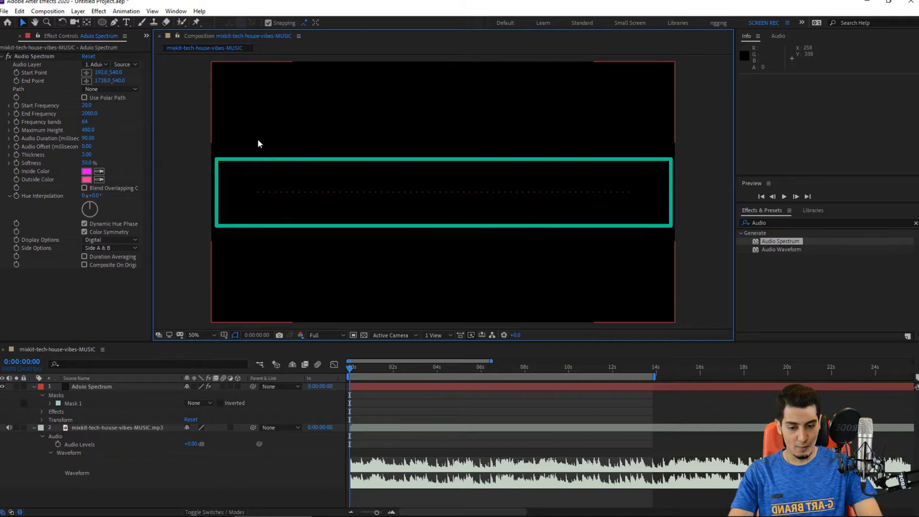
# Set the Audio Spectrum effect's audio layer to mixkit-tech-house-vibes-MUSIC.mp3 and preview the playback.
pyautogui.click(50, 38)
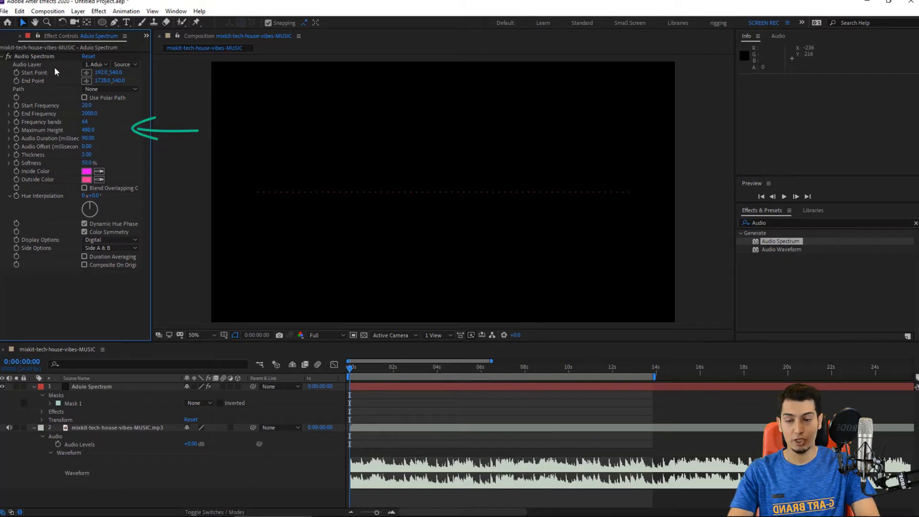
pyautogui.click(106, 64)
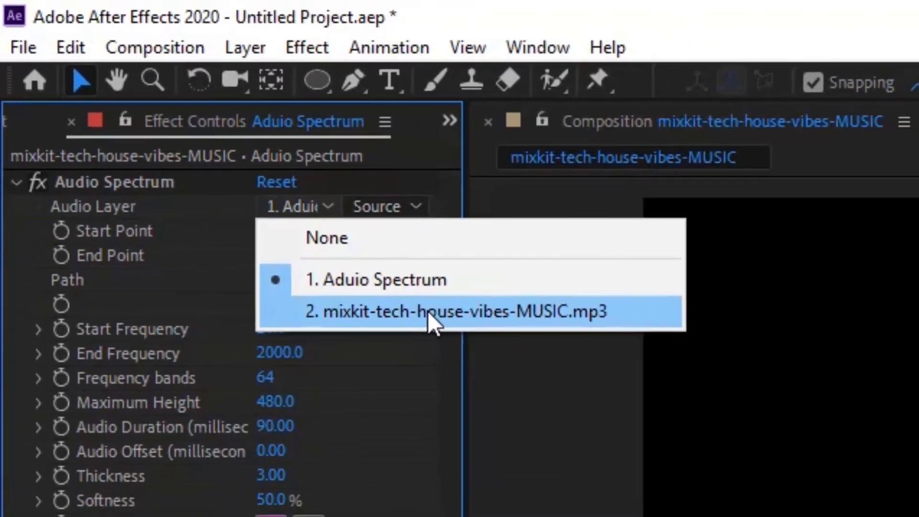
pyautogui.click(527, 358)
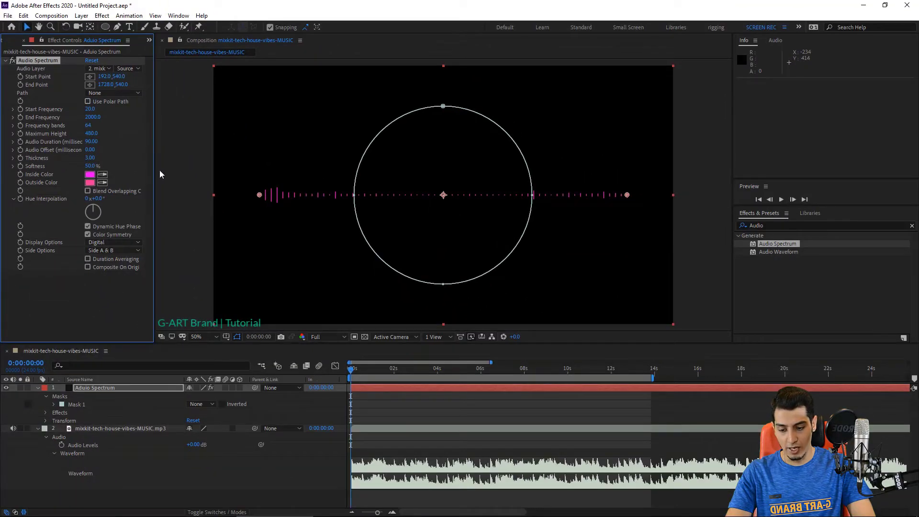
pyautogui.click(185, 193)
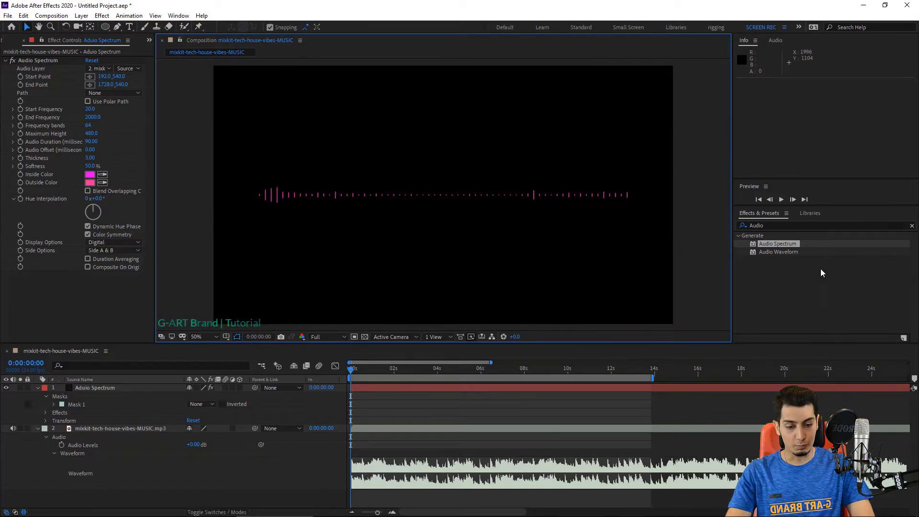
pyautogui.click(783, 199)
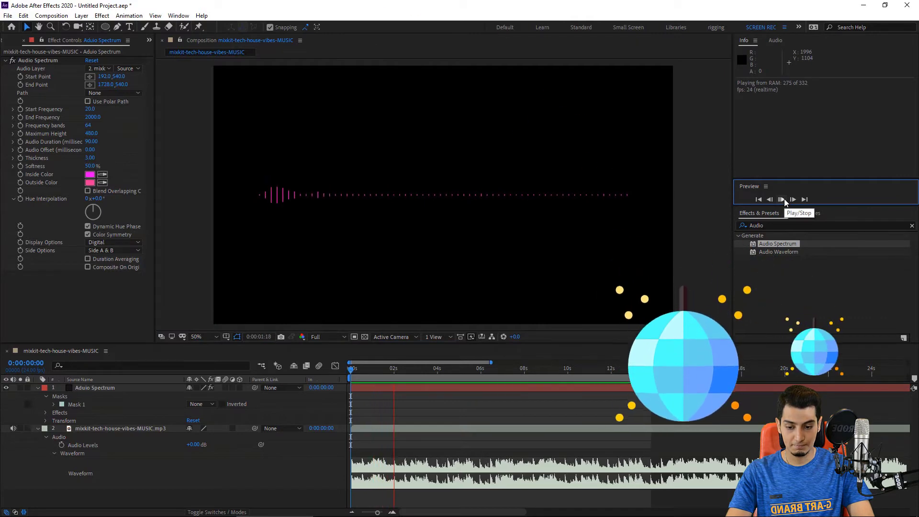
pyautogui.click(784, 199)
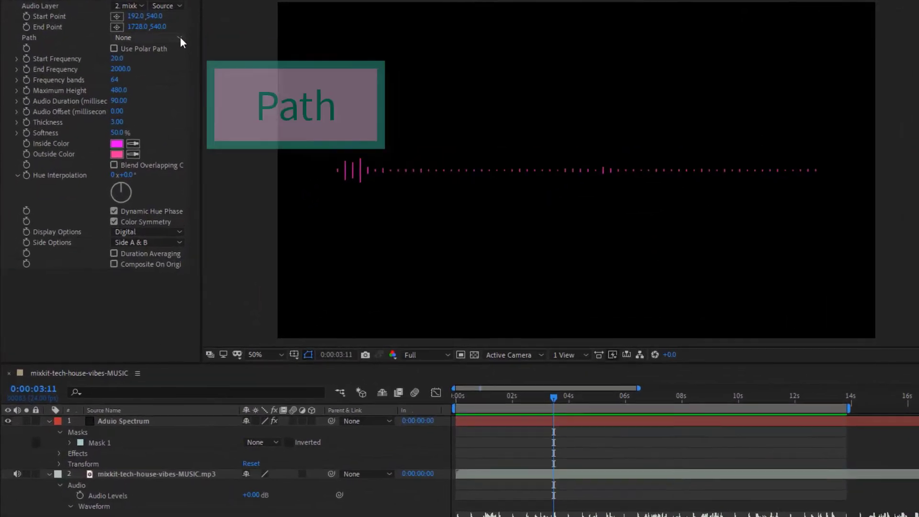
# Set the Audio Spectrum effect's path to Mask 1 so the spectrum follows the circle.
pyautogui.click(138, 92)
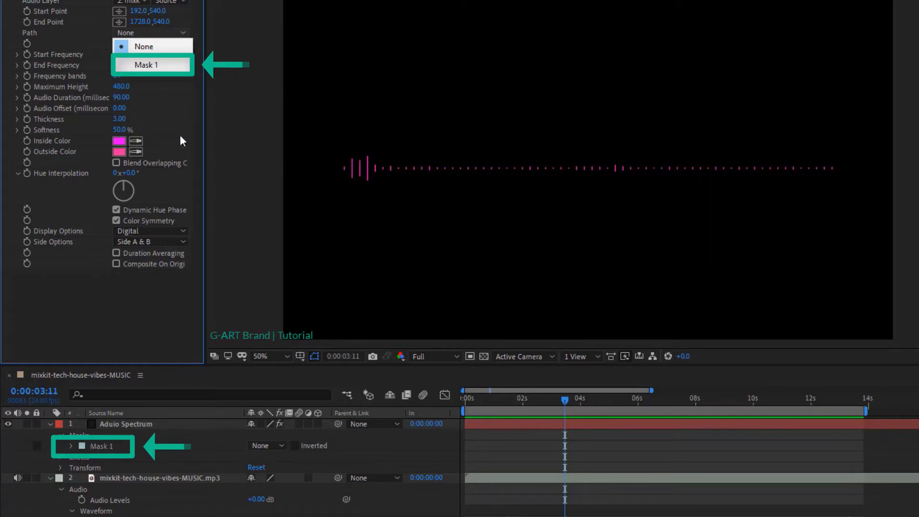
pyautogui.click(163, 67)
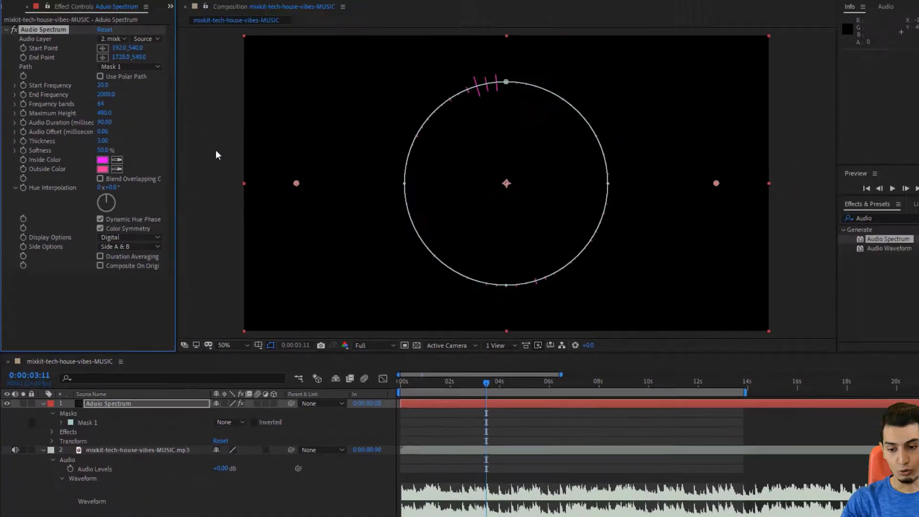
pyautogui.click(253, 130)
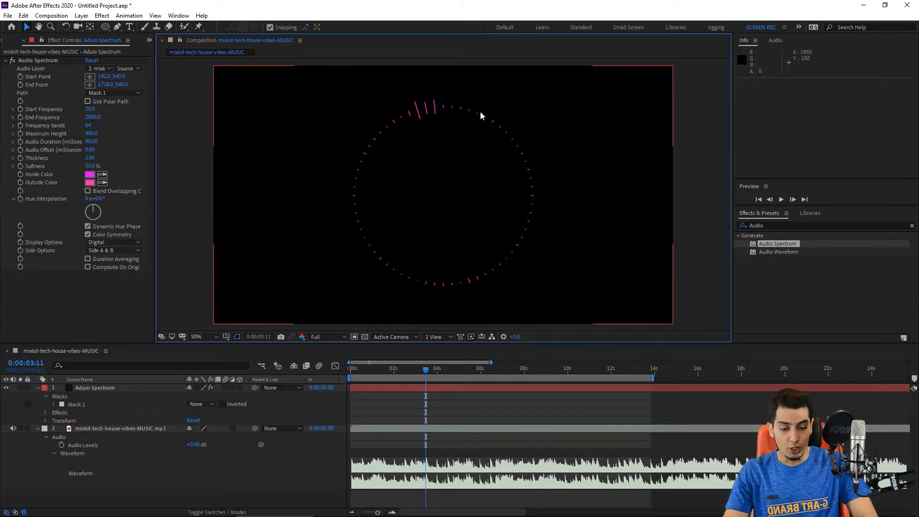
# Preview the circular spectrum, stop the playback, and move the current time to 0:00:05:09.
pyautogui.click(781, 199)
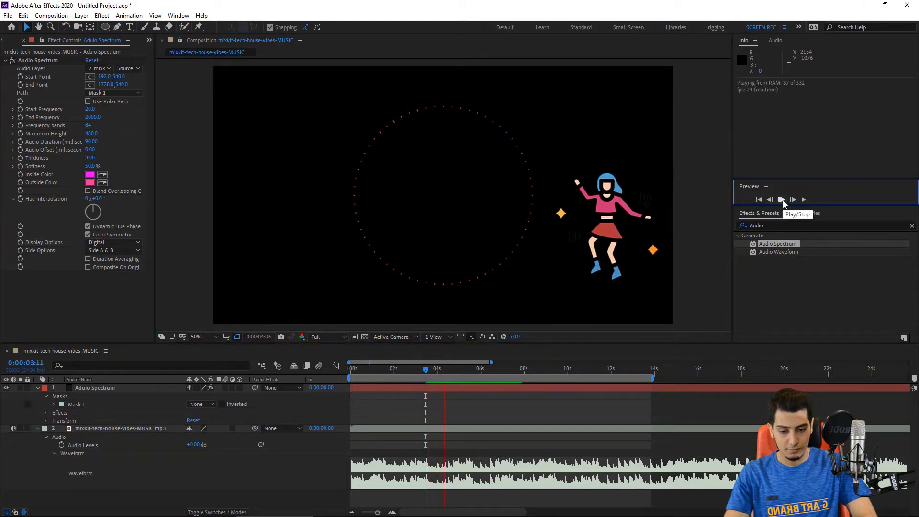
pyautogui.click(781, 200)
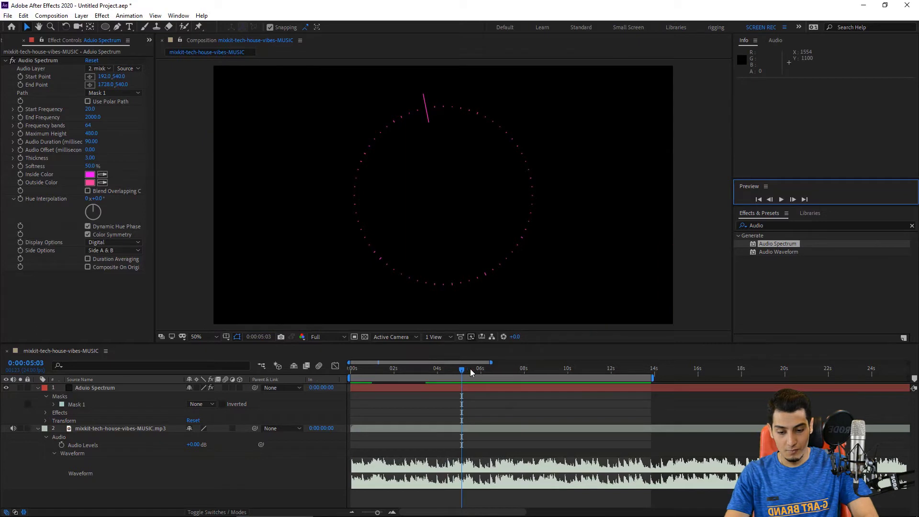
pyautogui.moveTo(461, 372); pyautogui.dragTo(467, 375)
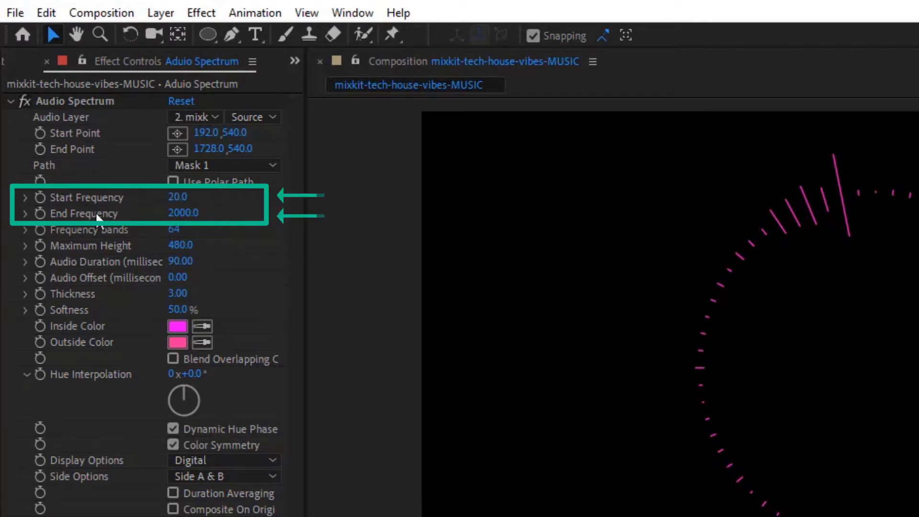
# Set the Audio Spectrum effect's end frequency to 200.
pyautogui.click(183, 213)
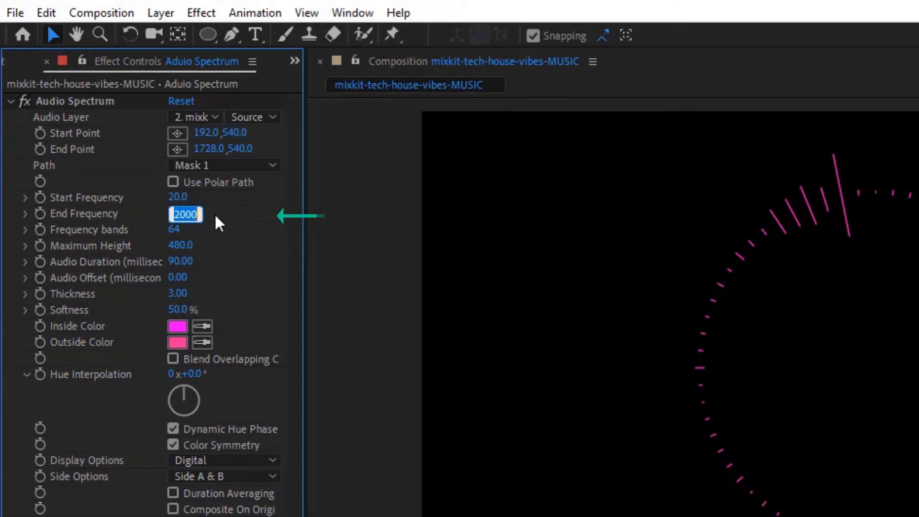
pyautogui.press('BackSpace')
pyautogui.write('20')
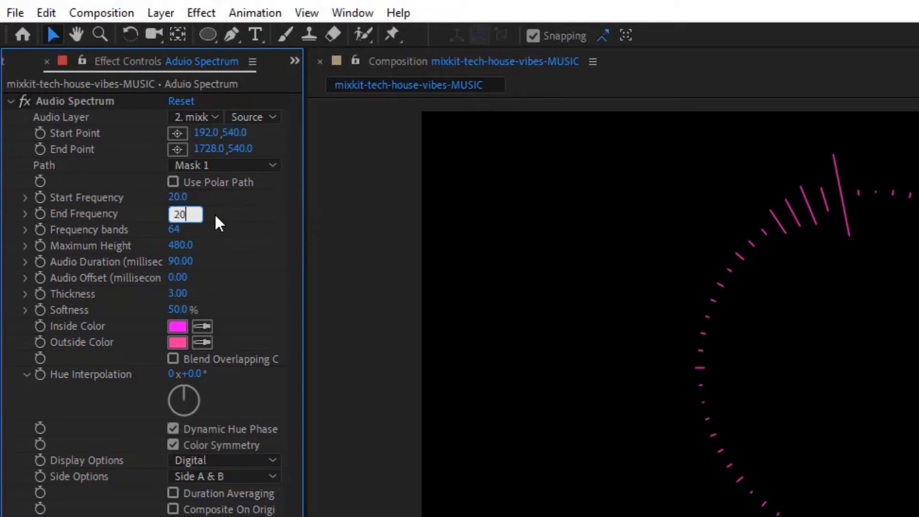
pyautogui.press('Return')
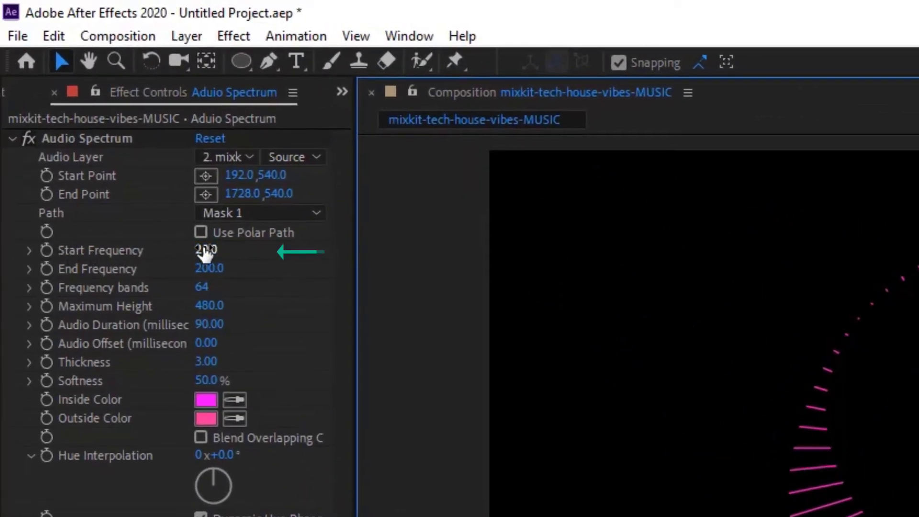
# Try a start frequency of 100 in the Audio Spectrum effect, and set it back to 20.
pyautogui.click(206, 251)
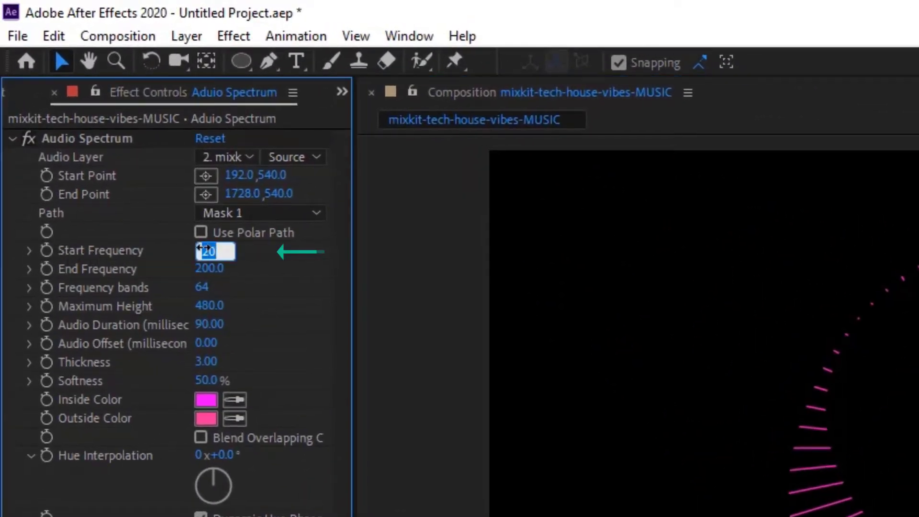
pyautogui.press('BackSpace')
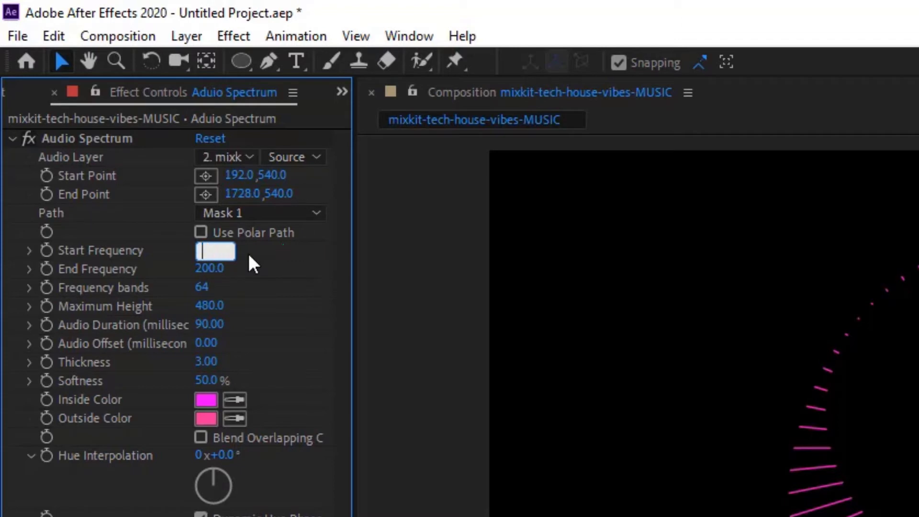
pyautogui.write('100')
pyautogui.press('Return')
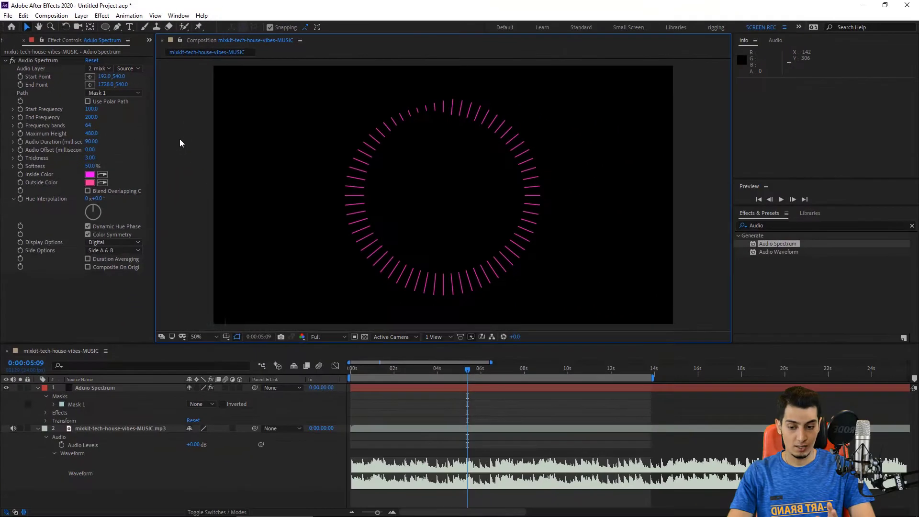
pyautogui.click(96, 109)
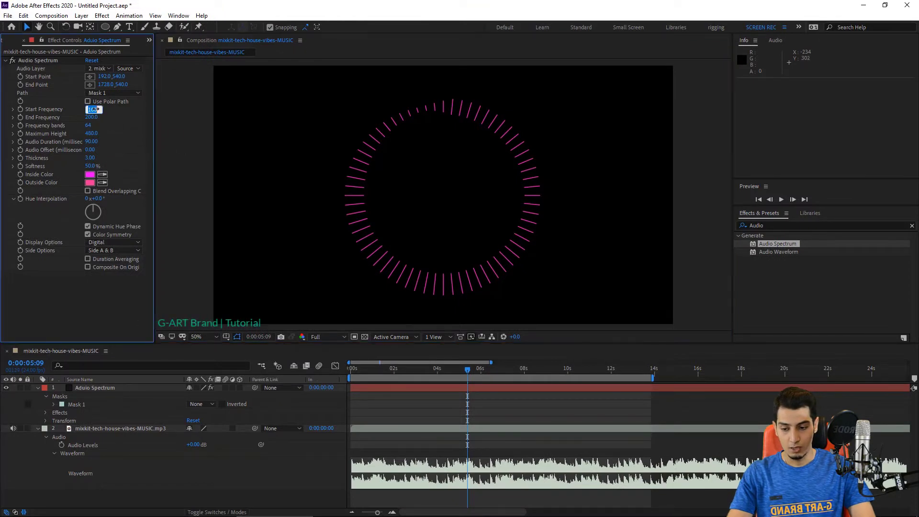
pyautogui.write('20')
pyautogui.press('Return')
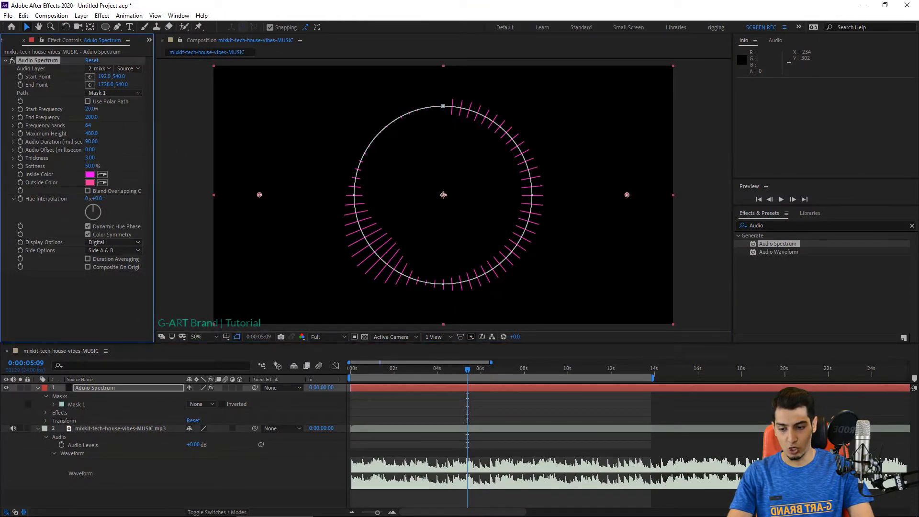
# Try 5 and 100 frequency bands in the Audio Spectrum effect, deselecting the layer to compare the results.
pyautogui.click(116, 125)
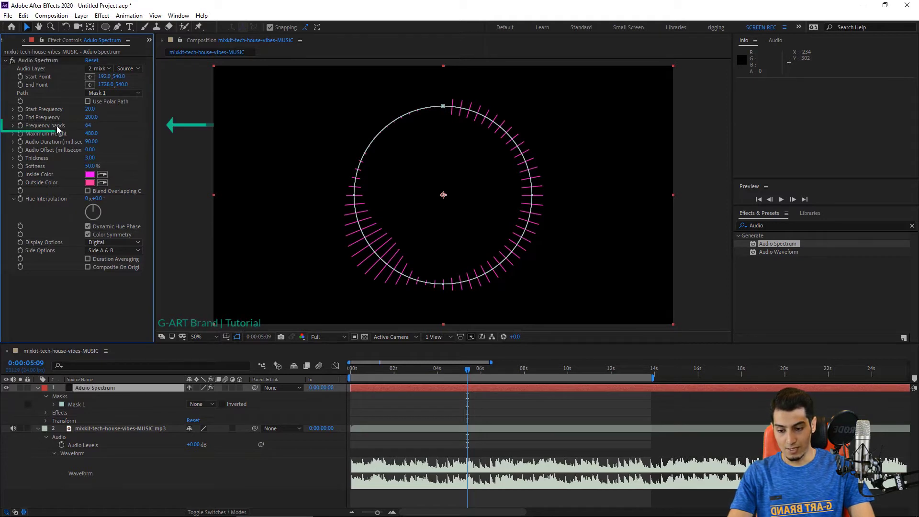
pyautogui.click(344, 162)
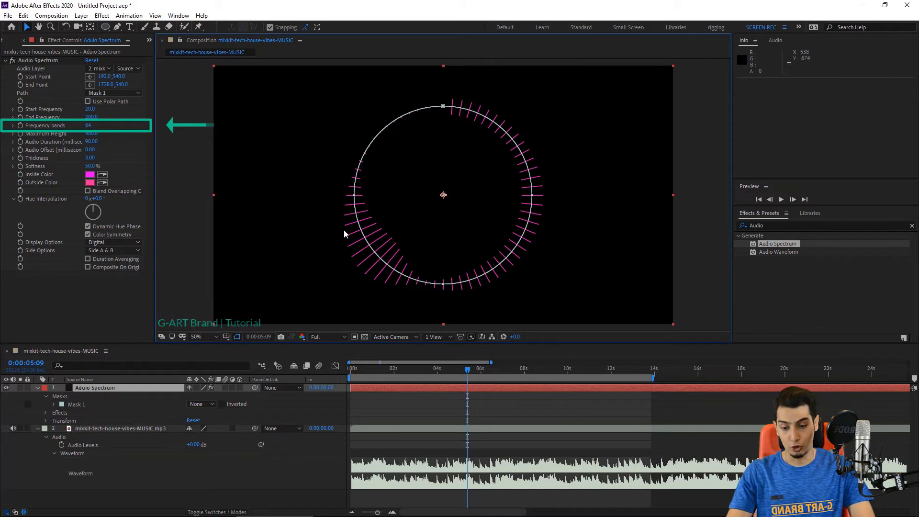
pyautogui.click(89, 125)
pyautogui.press('Return')
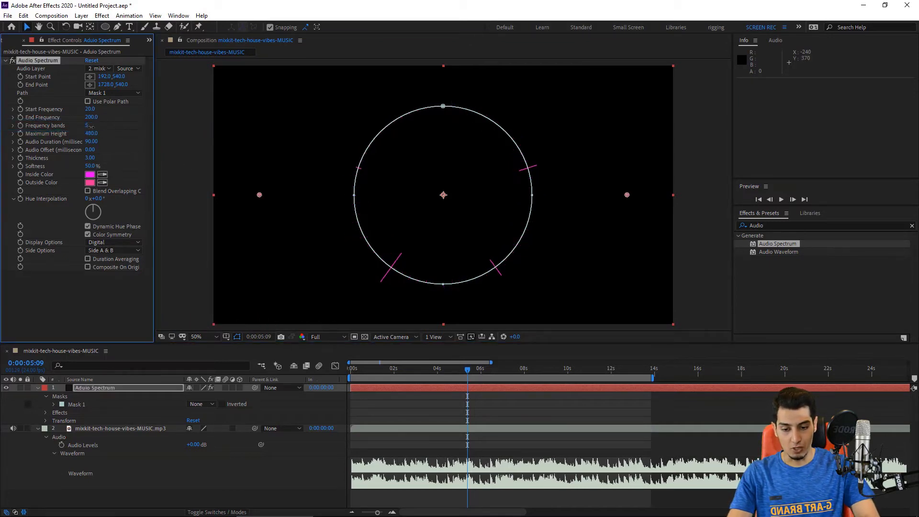
pyautogui.click(209, 201)
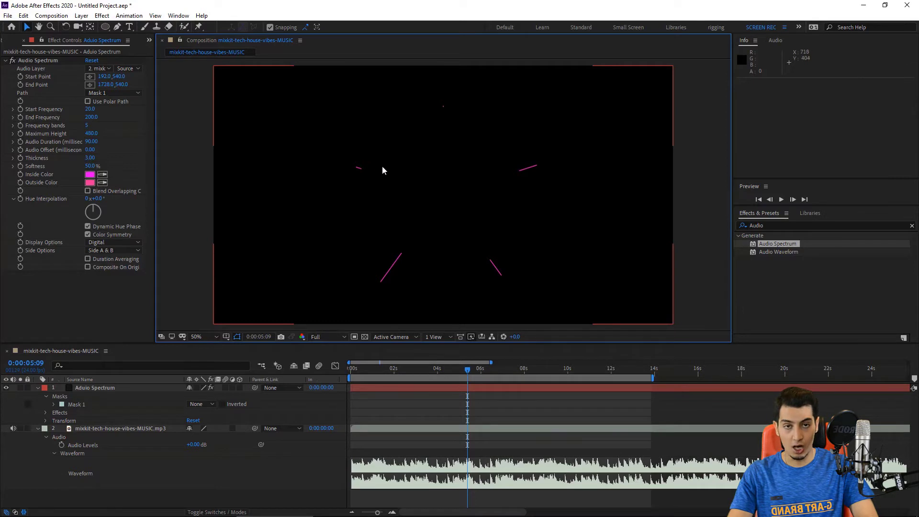
pyautogui.click(89, 125)
pyautogui.press('Return')
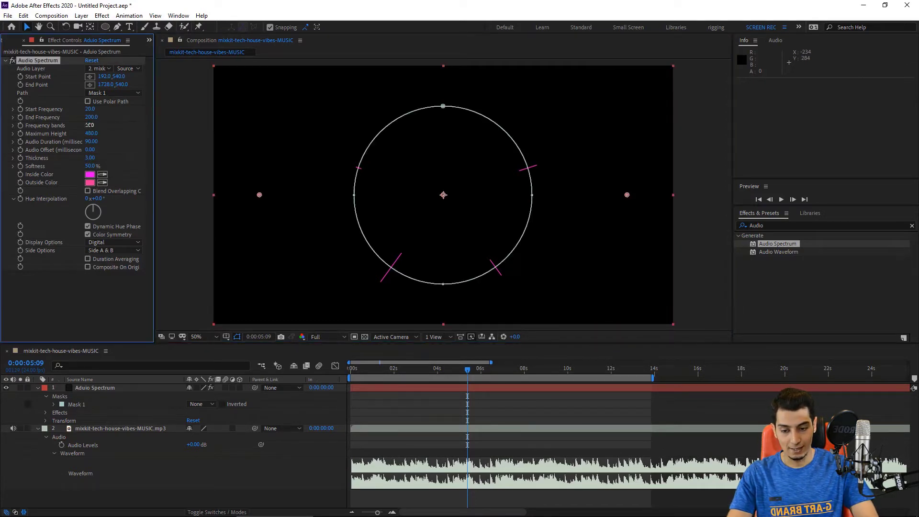
pyautogui.click(196, 146)
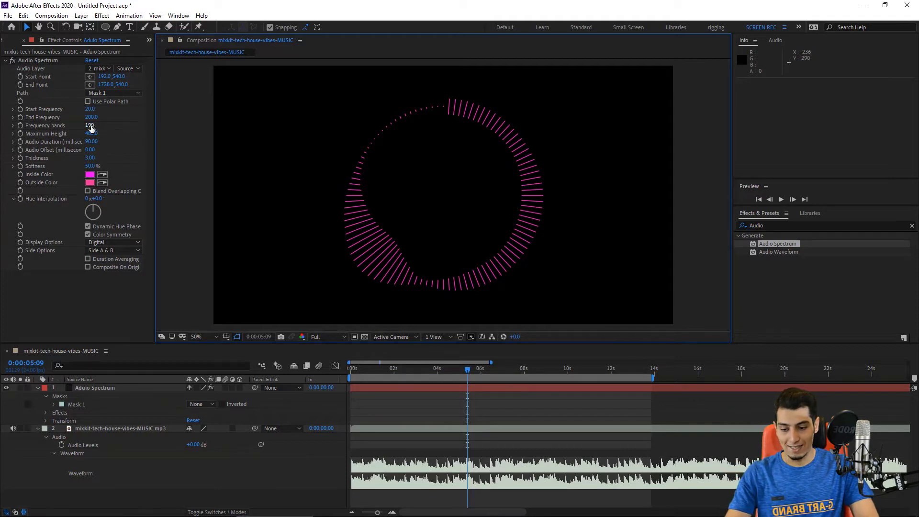
# Raise the Audio Spectrum effect's frequency bands to 611 and deselect the layer.
pyautogui.moveTo(91, 128); pyautogui.dragTo(318, 151)
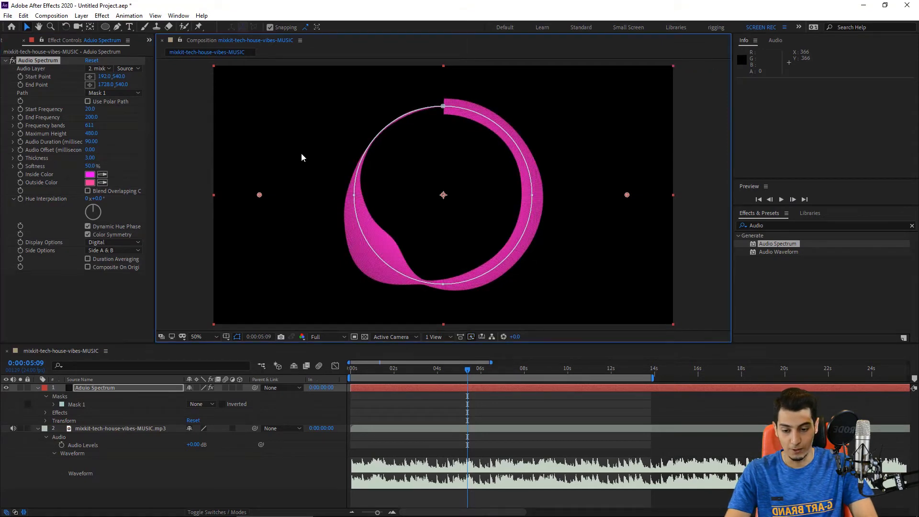
pyautogui.click(189, 251)
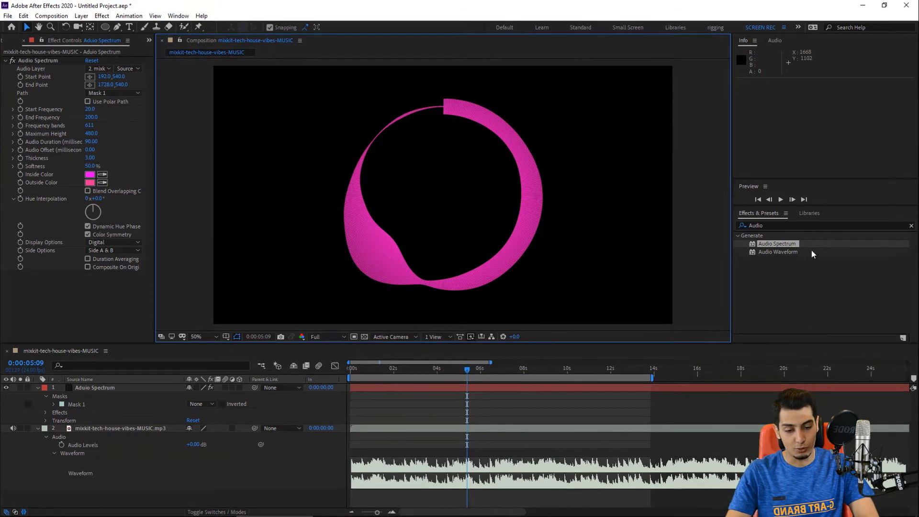
# Play back the composition to check the spectrum animation, stopping at about 0:00:10:14.
pyautogui.click(781, 201)
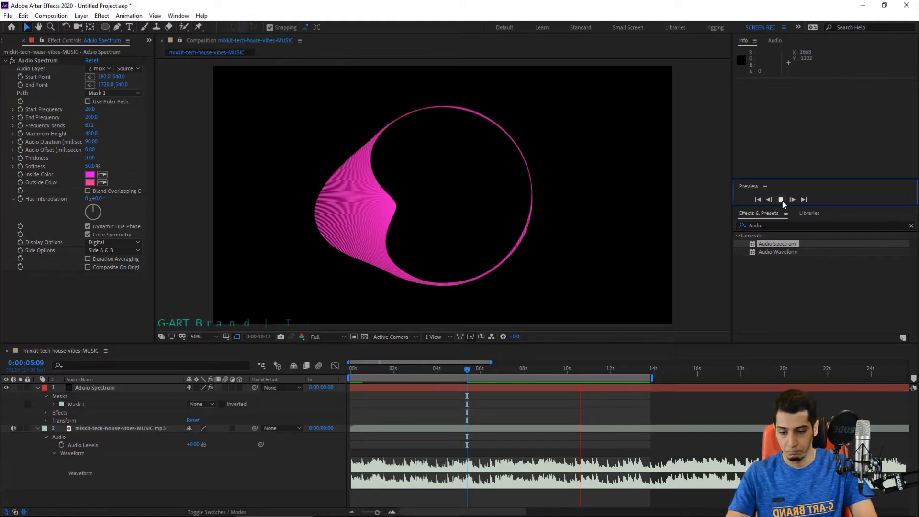
pyautogui.click(781, 200)
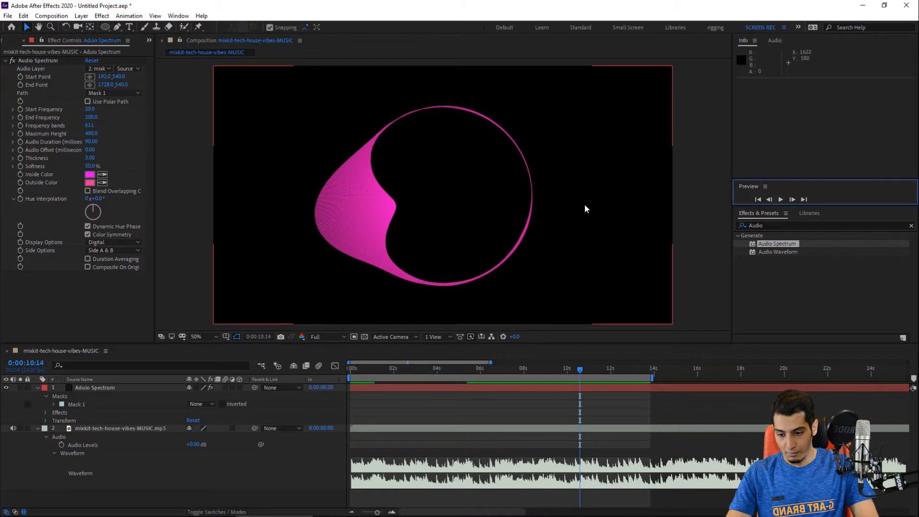
# Try 1000 frequency bands in the Audio Spectrum effect, deselecting the layer to view the spectrum without its mask outline.
pyautogui.click(89, 126)
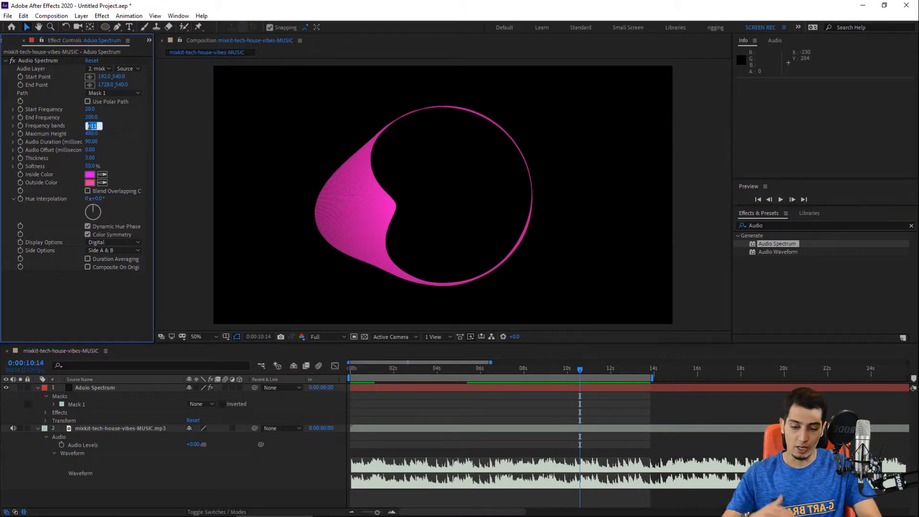
pyautogui.press('BackSpace')
pyautogui.write('1000')
pyautogui.press('Return')
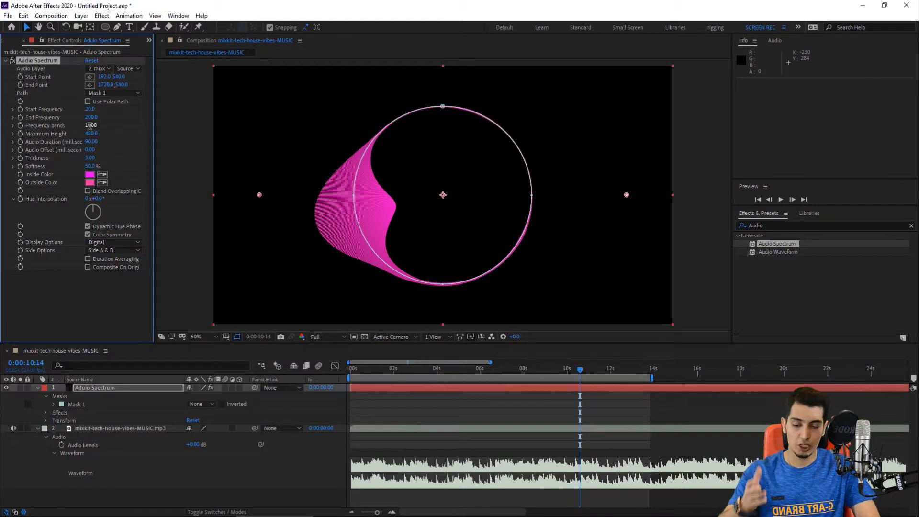
pyautogui.click(175, 160)
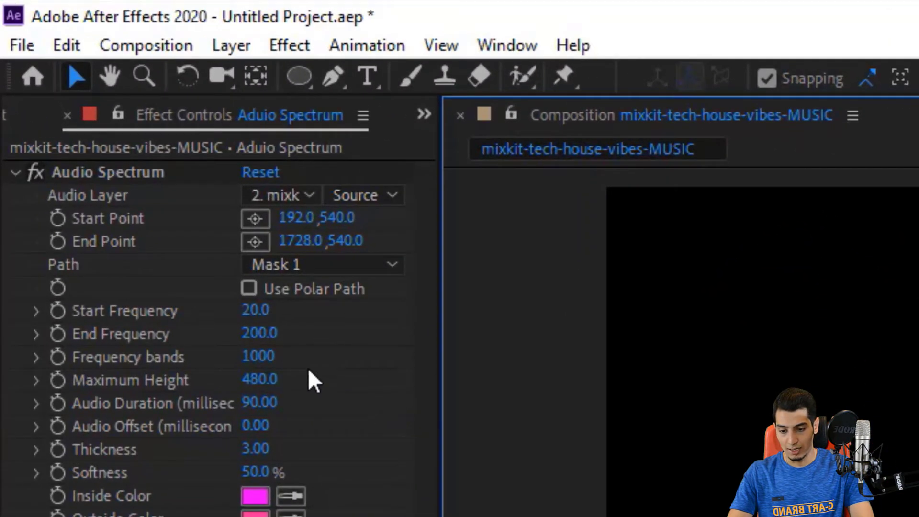
# Set the Audio Spectrum effect's frequency bands to 100 and deselect the layer.
pyautogui.click(263, 356)
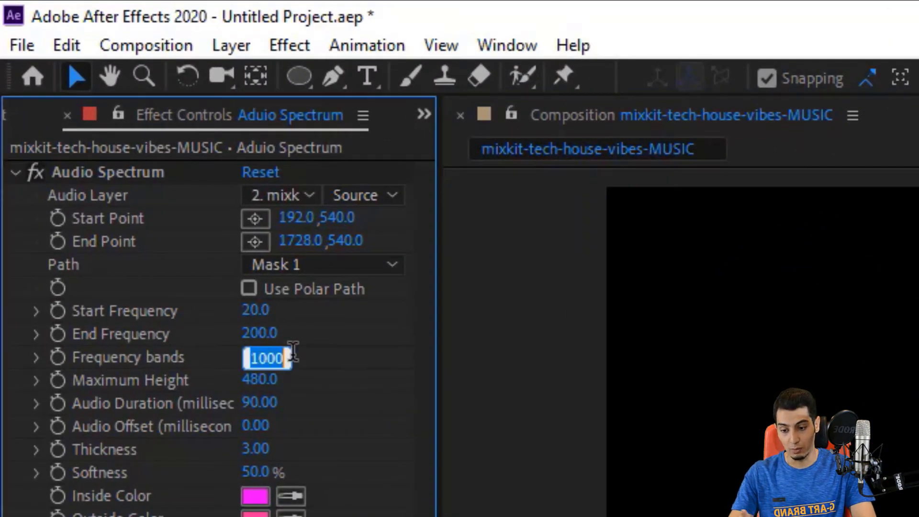
pyautogui.write('100')
pyautogui.press('Return')
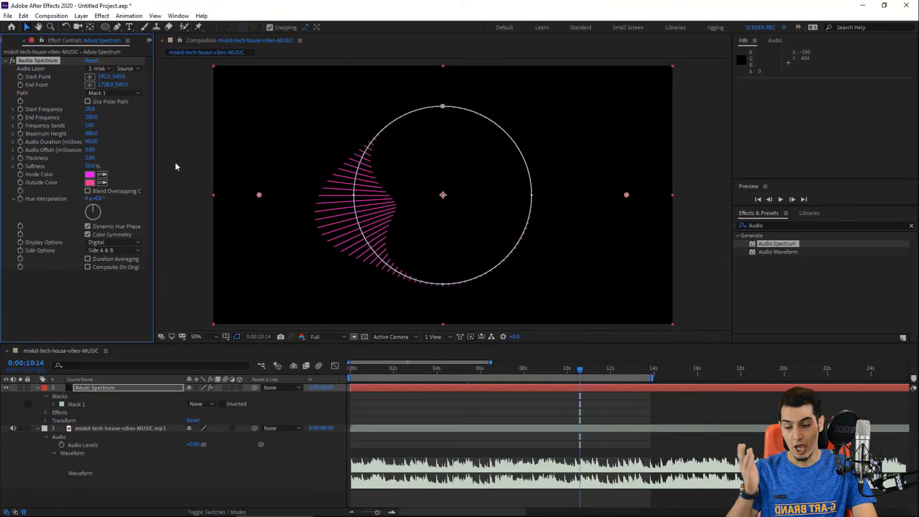
pyautogui.click(176, 166)
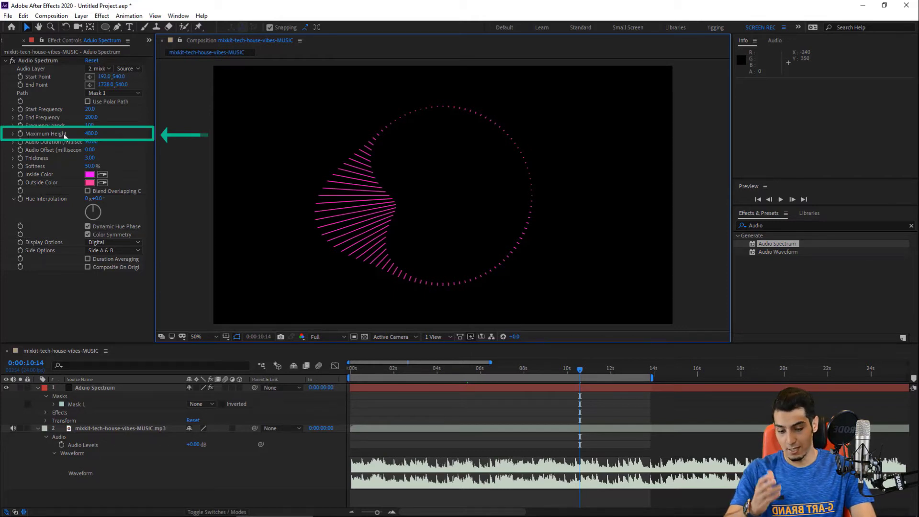
# Lower the Audio Spectrum effect's maximum height to 330 and set its thickness to 7.
pyautogui.moveTo(64, 136); pyautogui.dragTo(71, 133)
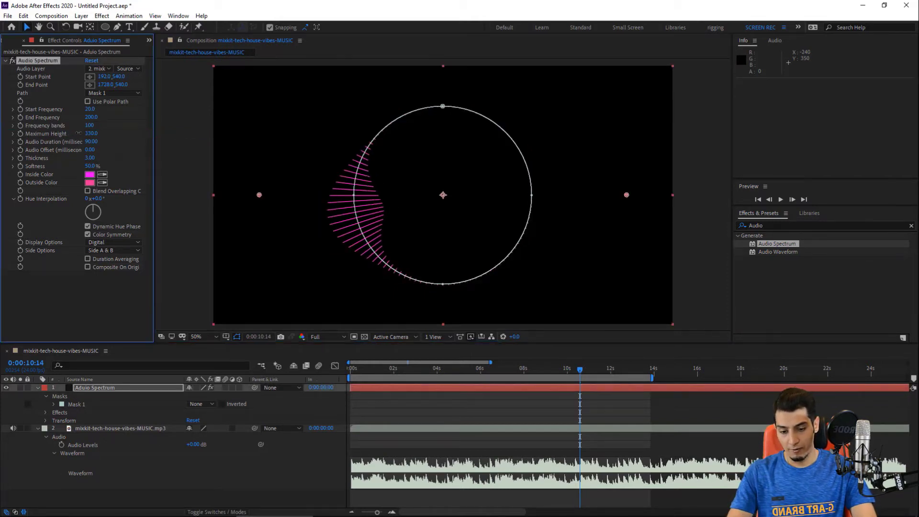
pyautogui.click(194, 255)
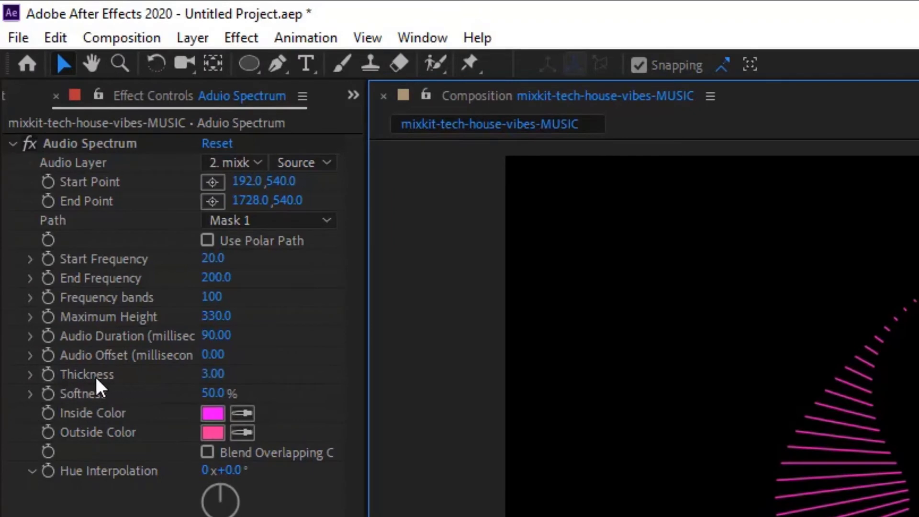
pyautogui.click(209, 375)
pyautogui.write('7')
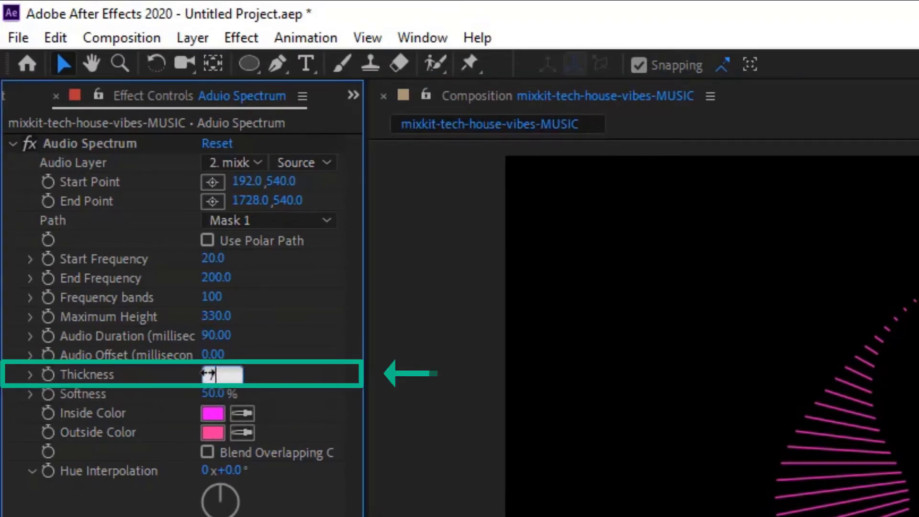
pyautogui.press('Return')
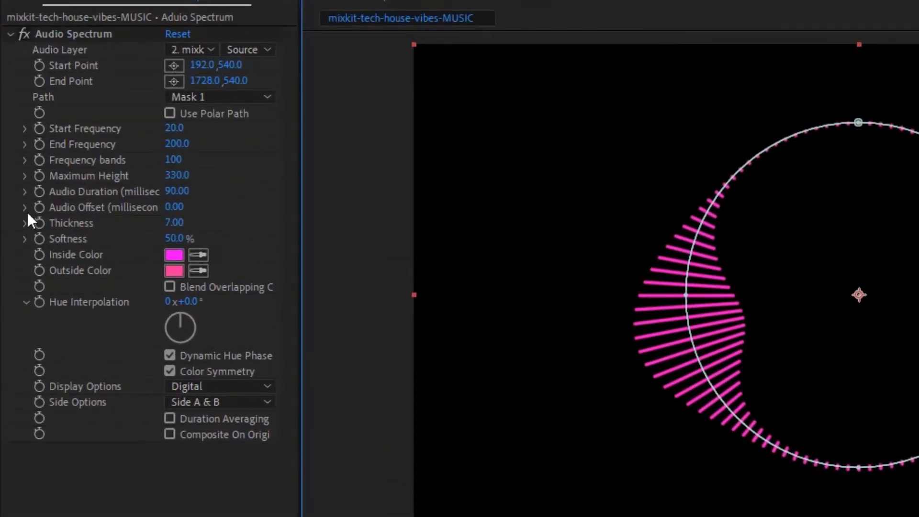
# Reveal the sliders for start frequency, end frequency, frequency bands, maximum height and thickness, keeping the start frequency at 20.
pyautogui.click(22, 127)
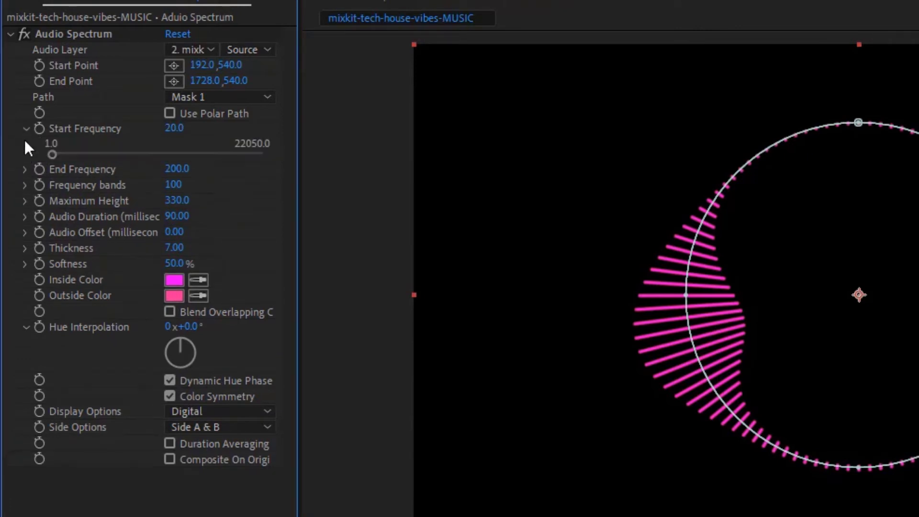
pyautogui.click(24, 168)
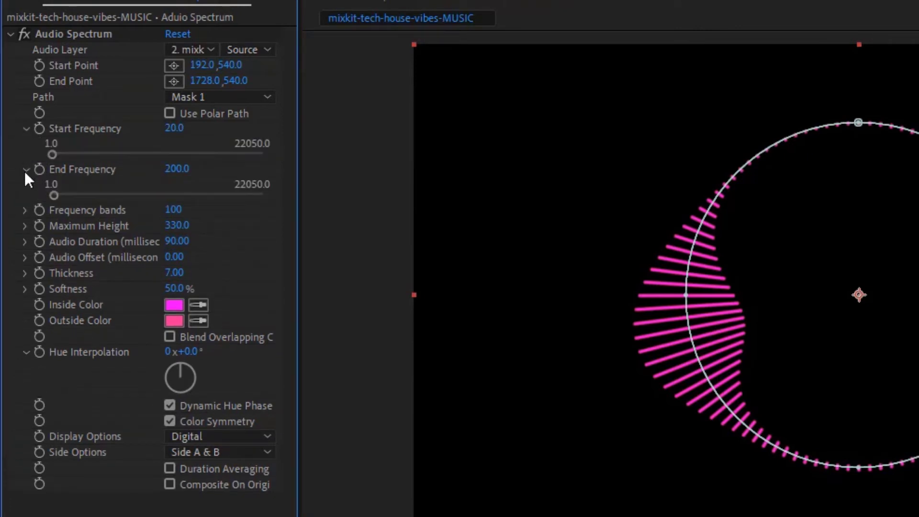
pyautogui.click(25, 209)
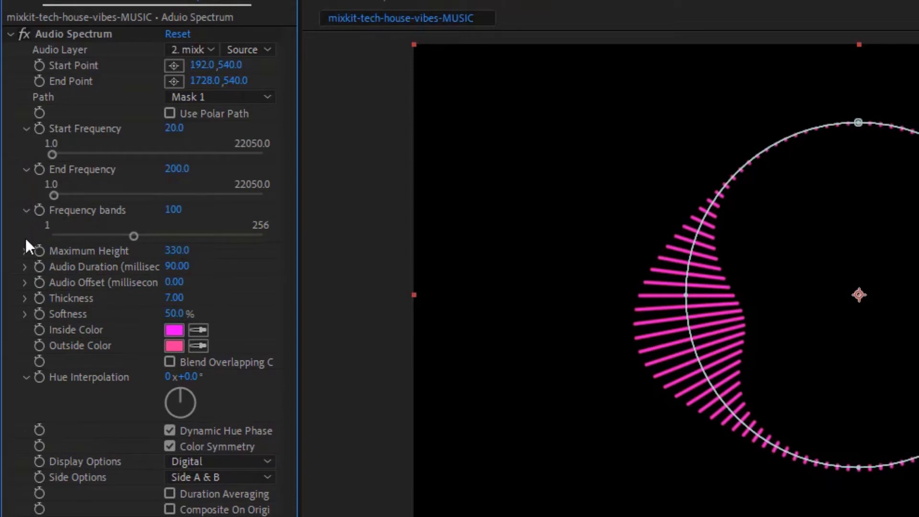
pyautogui.click(27, 250)
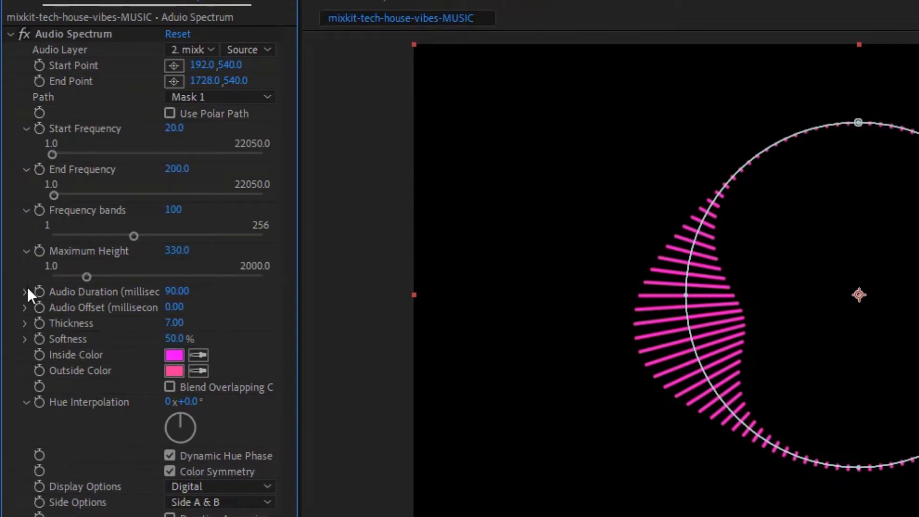
pyautogui.click(25, 323)
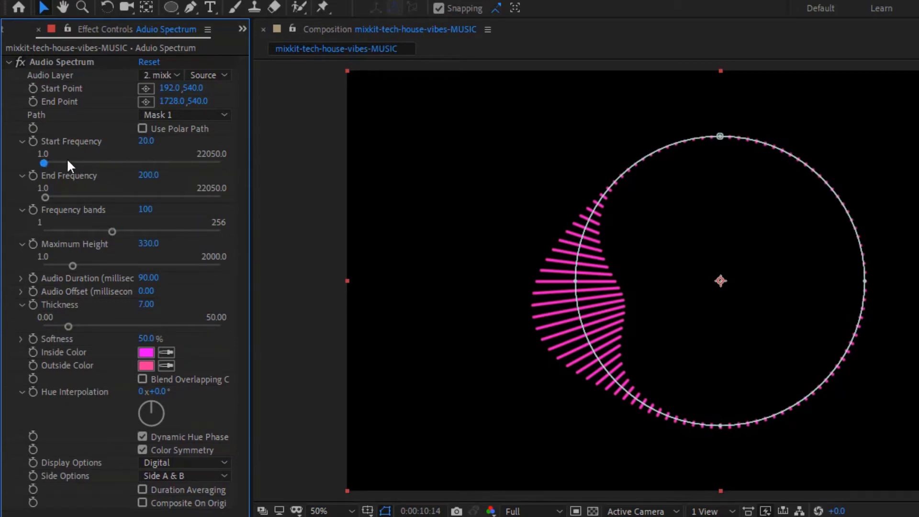
pyautogui.click(146, 141)
pyautogui.press('Return')
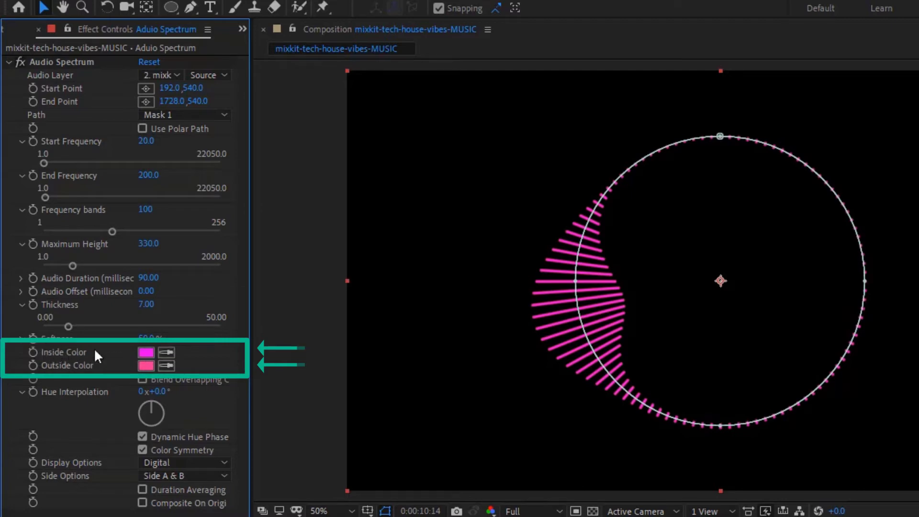
# Set the Audio Spectrum effect's inside color to the blue 3A88FF.
pyautogui.click(145, 353)
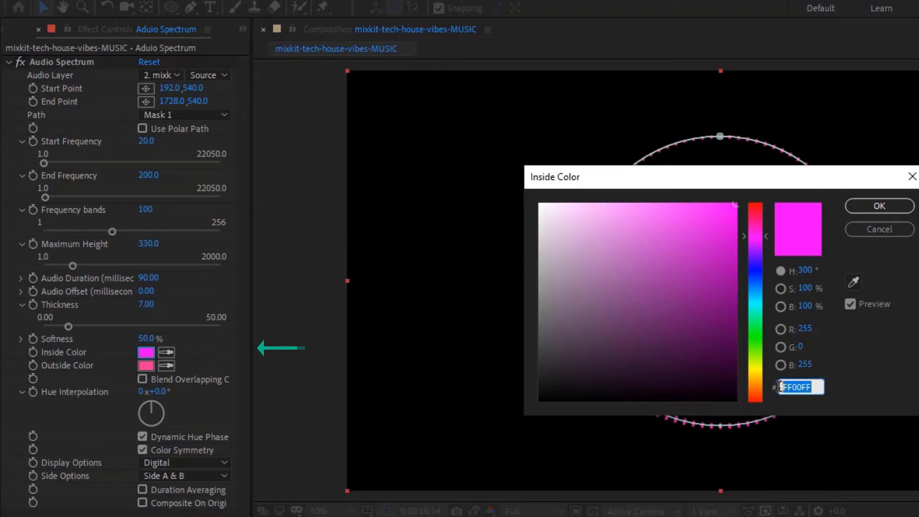
pyautogui.press('BackSpace')
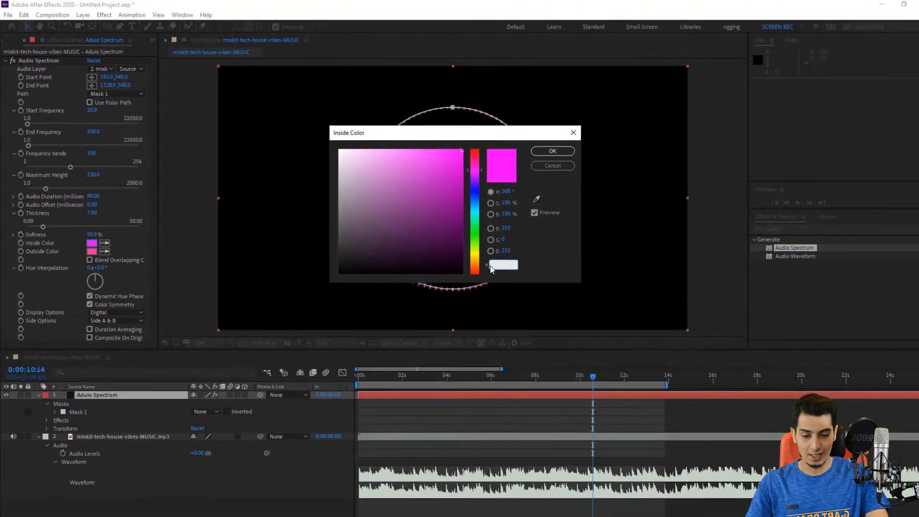
pyautogui.write('3')
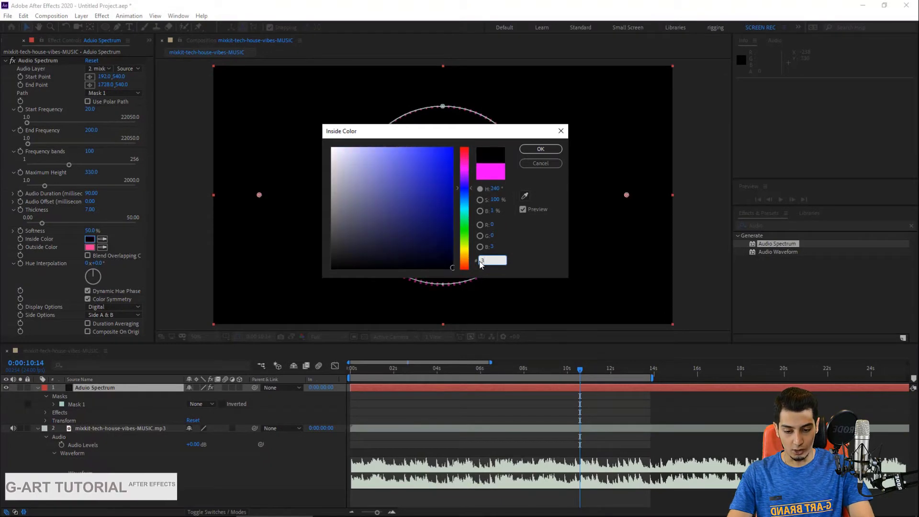
pyautogui.write('A88')
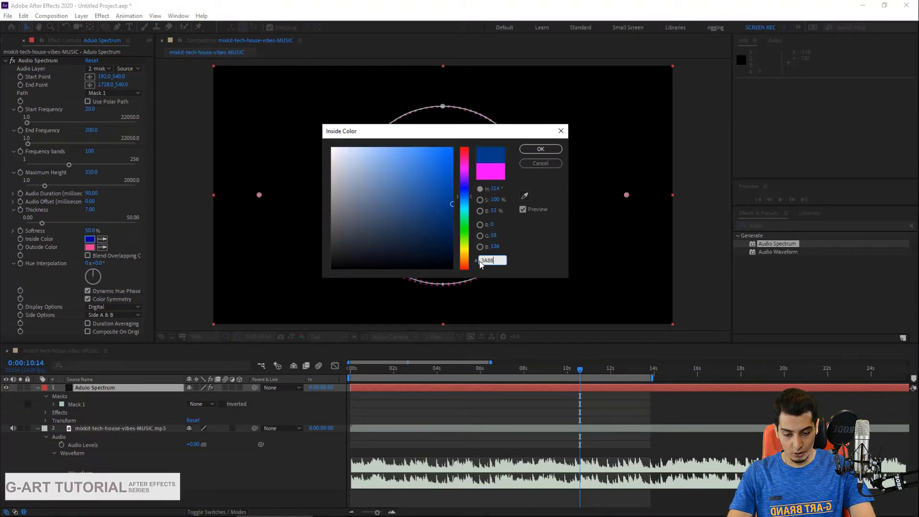
pyautogui.write('FF')
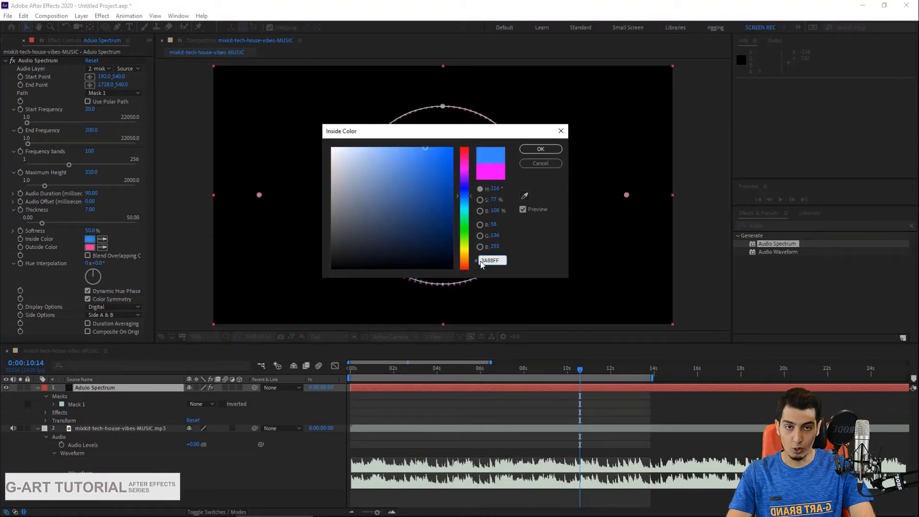
pyautogui.click(539, 148)
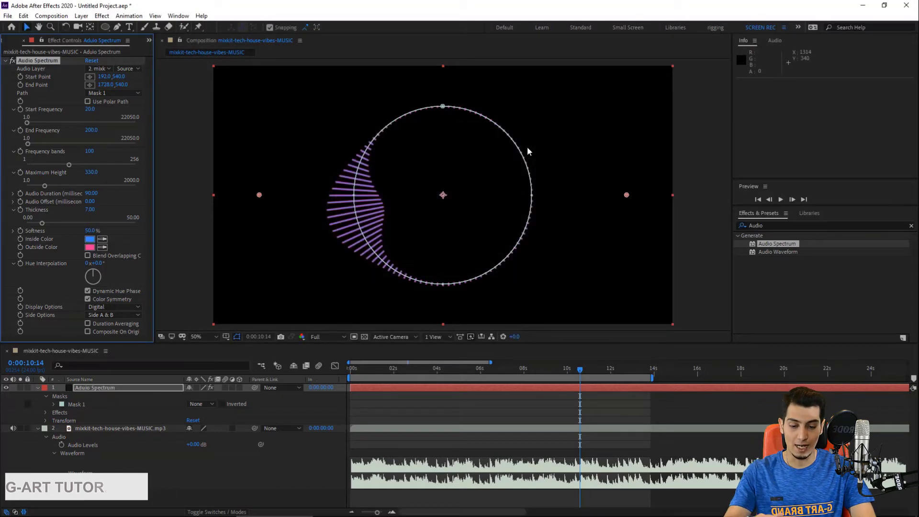
# Set the Audio Spectrum effect's outside color to the blue 1974FC while inspecting the spectrum lines up close.
pyautogui.press('.')
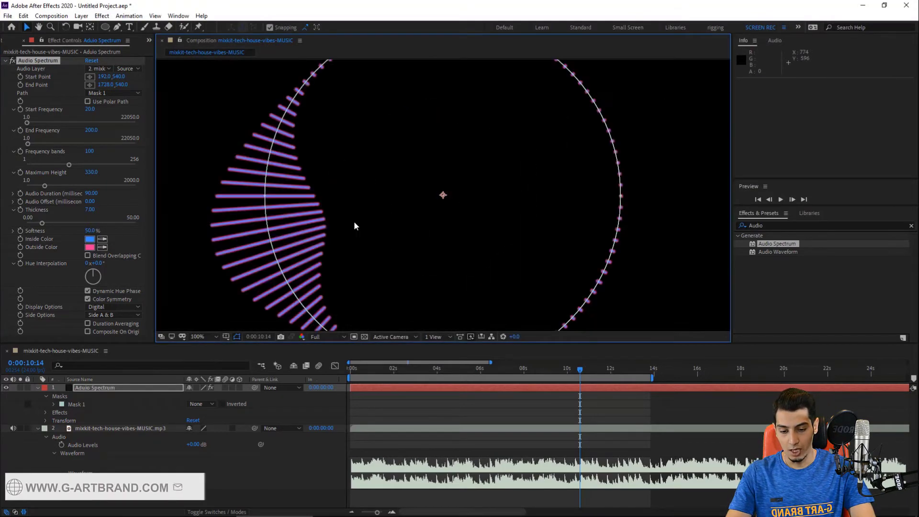
pyautogui.press('.')
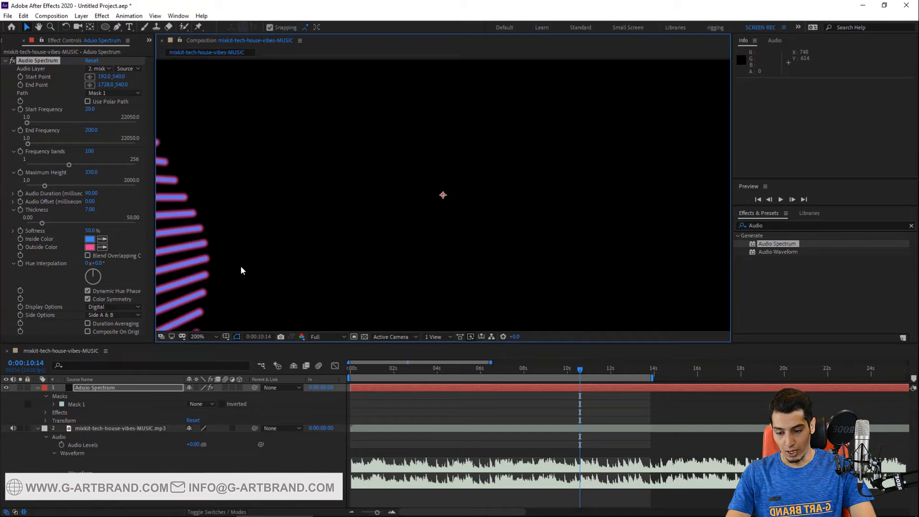
pyautogui.moveTo(243, 253); pyautogui.dragTo(479, 221)
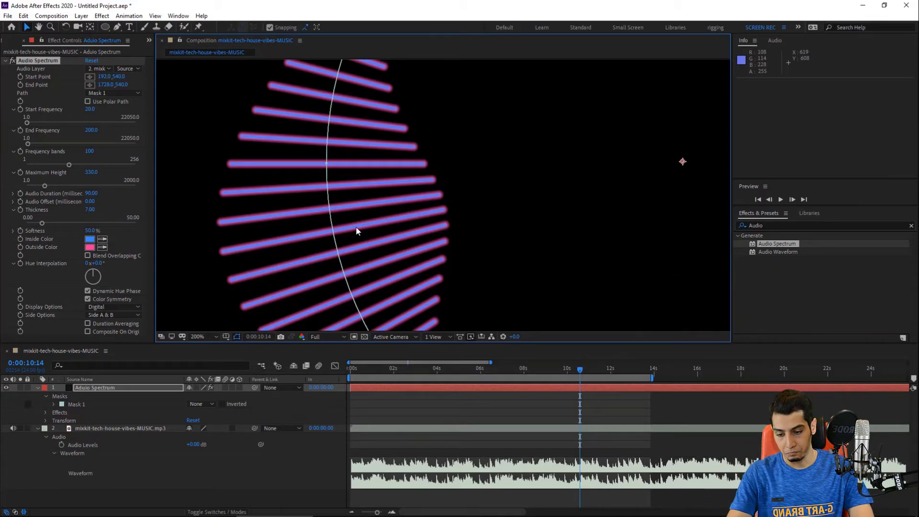
pyautogui.click(88, 247)
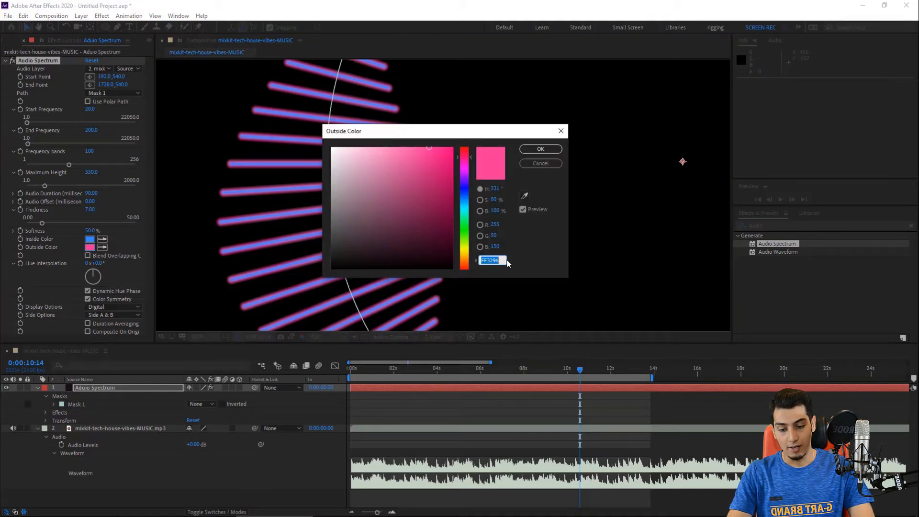
pyautogui.press('BackSpace')
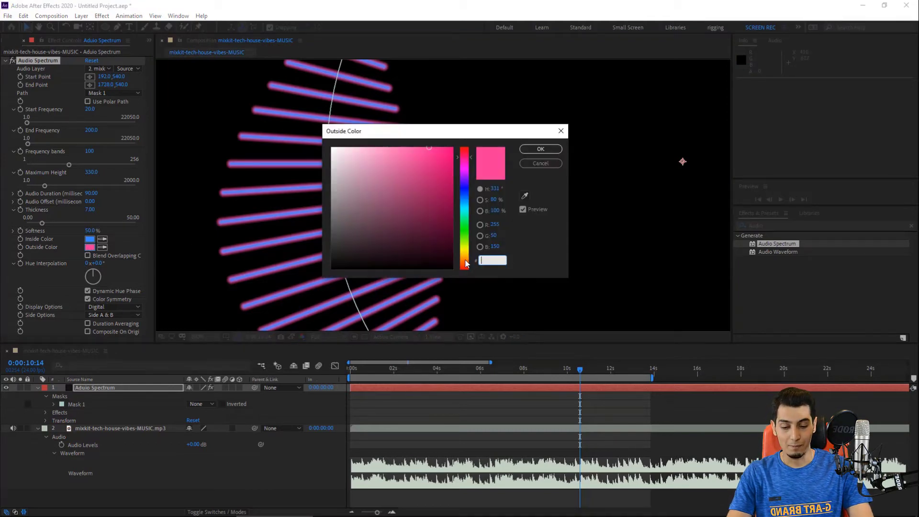
pyautogui.write('1')
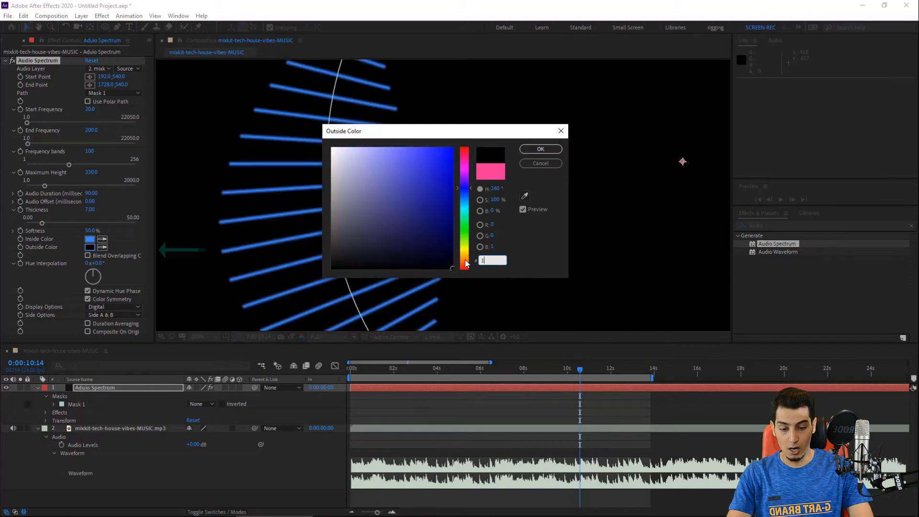
pyautogui.write('97')
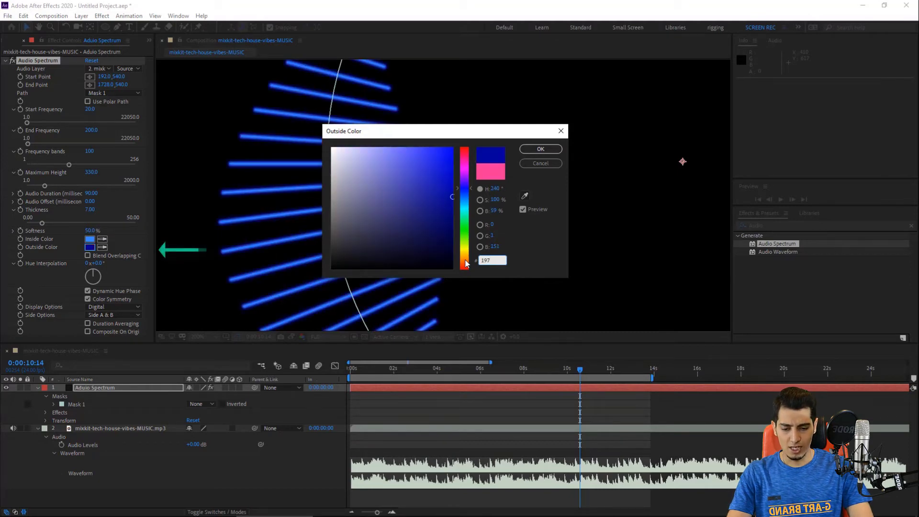
pyautogui.write('4FC')
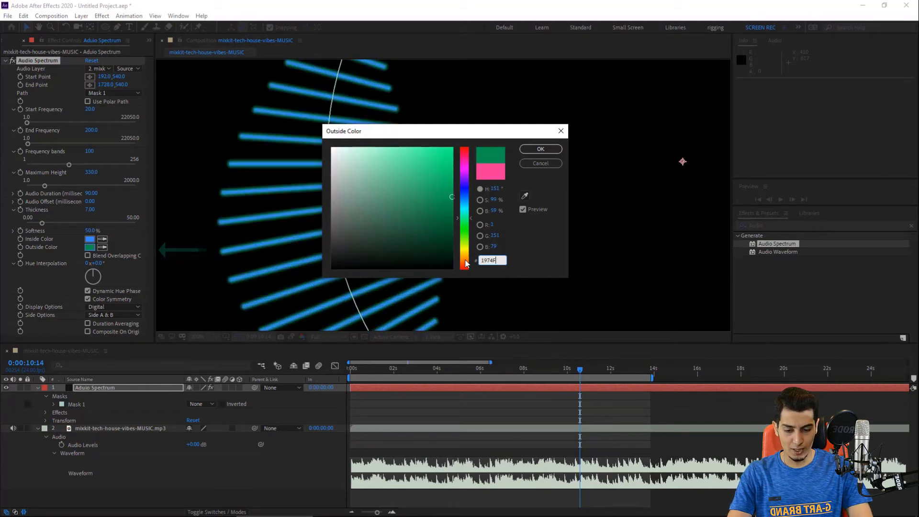
pyautogui.click(539, 150)
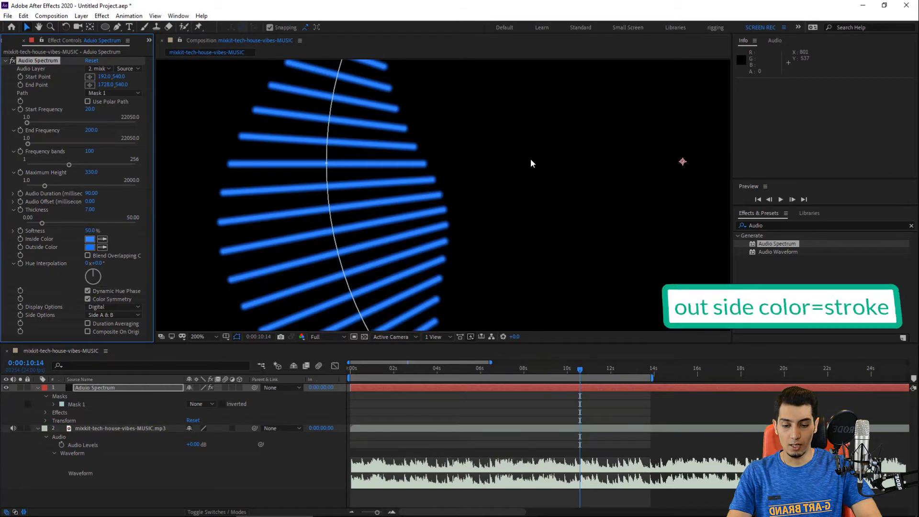
pyautogui.click(217, 336)
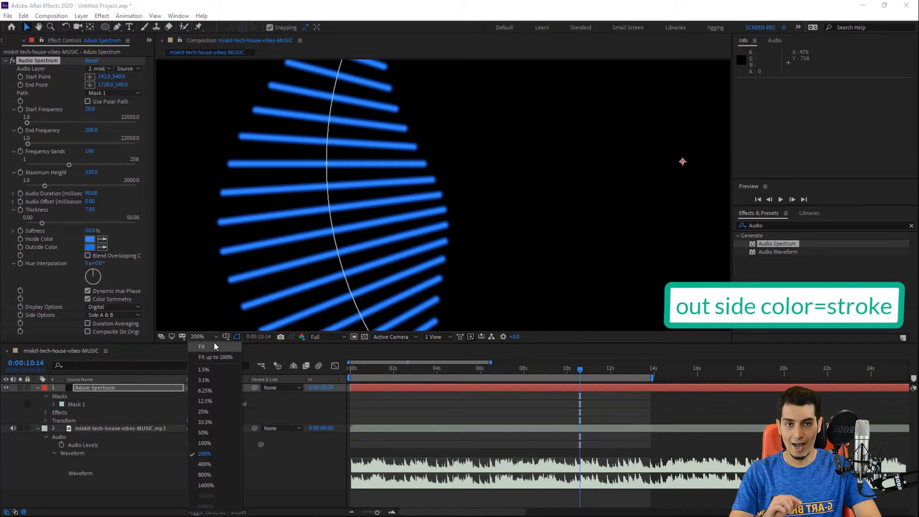
pyautogui.click(212, 344)
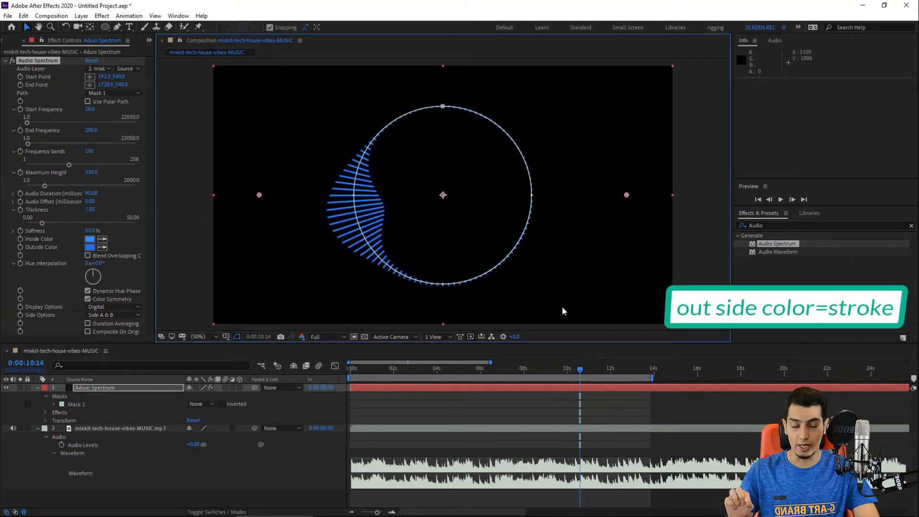
# Deselect the spectrum layer and preview the blue spectrum animation with the music.
pyautogui.click(699, 310)
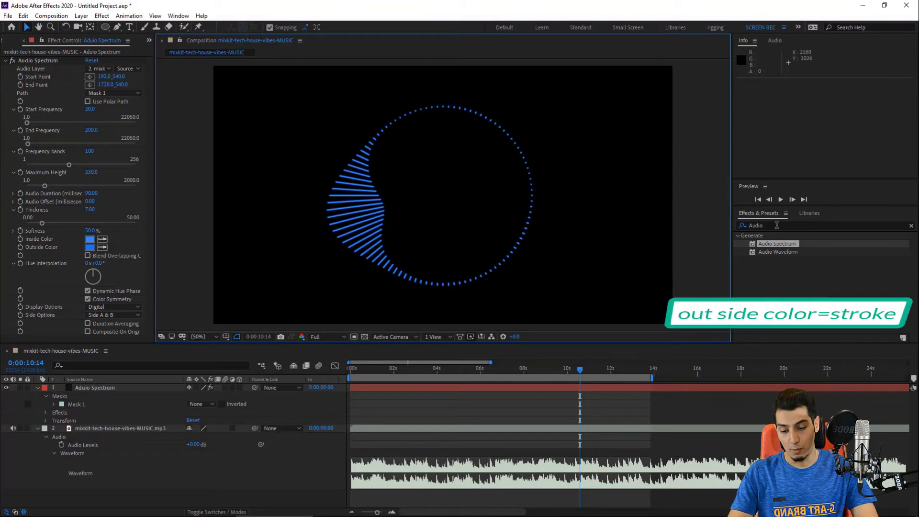
pyautogui.click(780, 199)
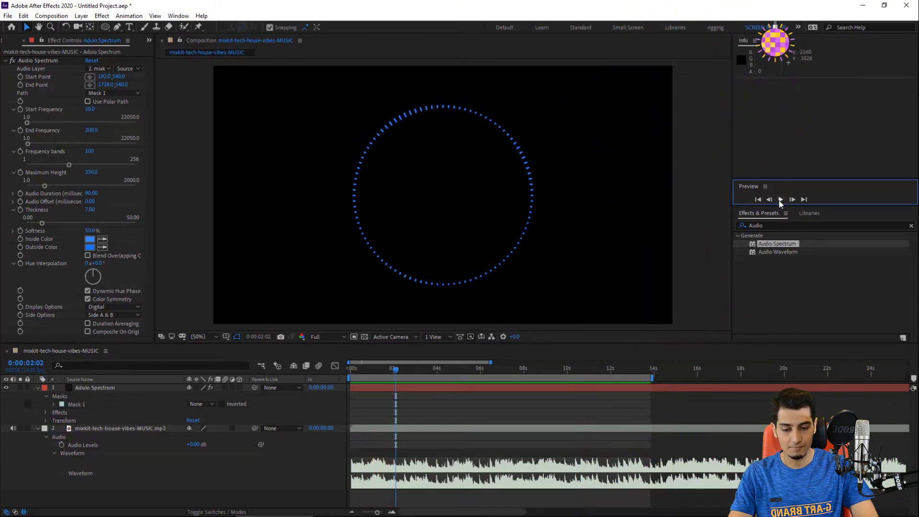
pyautogui.click(779, 200)
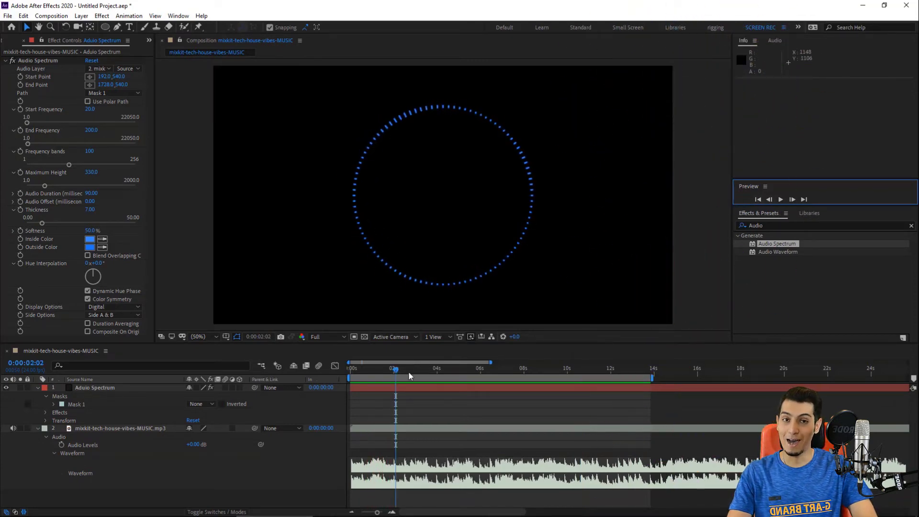
# At time 0:00:02:18, rotate the Audio Spectrum effect's hue interpolation to 153° and inspect the colors without the mask outline.
pyautogui.moveTo(400, 369); pyautogui.dragTo(409, 374)
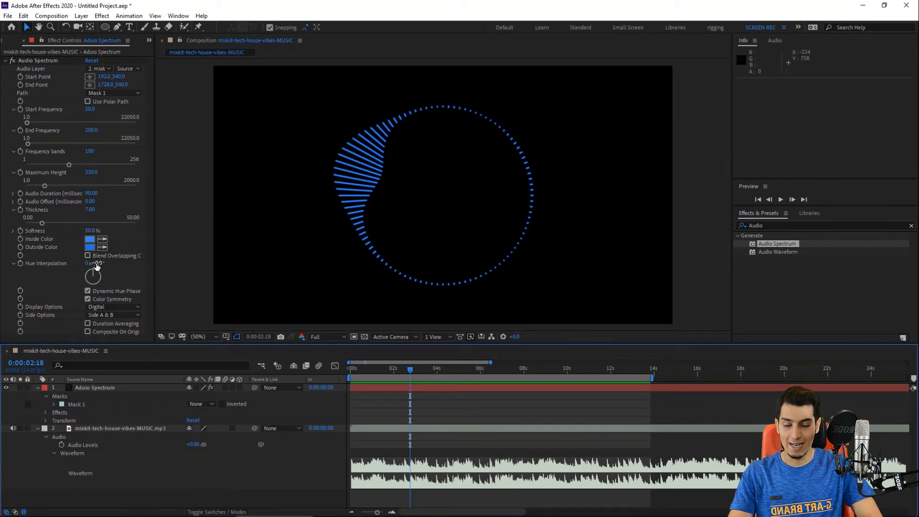
pyautogui.moveTo(97, 273); pyautogui.dragTo(101, 282)
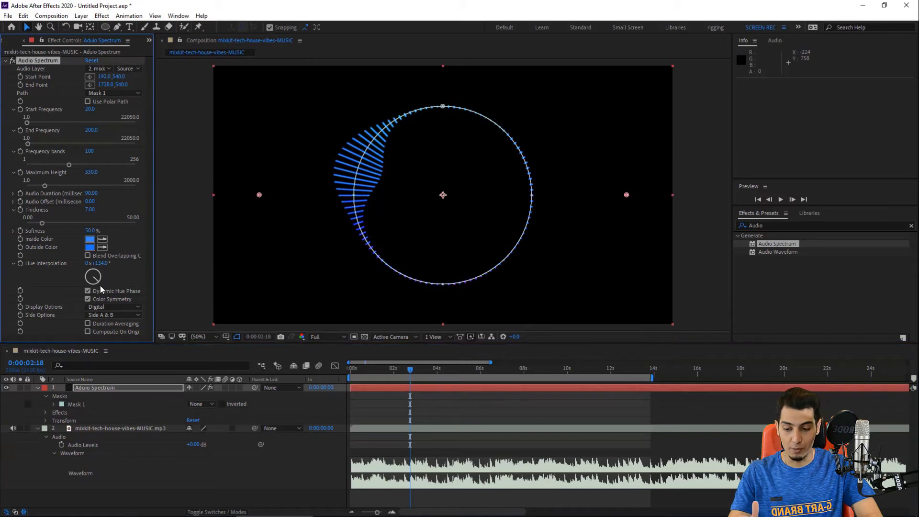
pyautogui.click(274, 266)
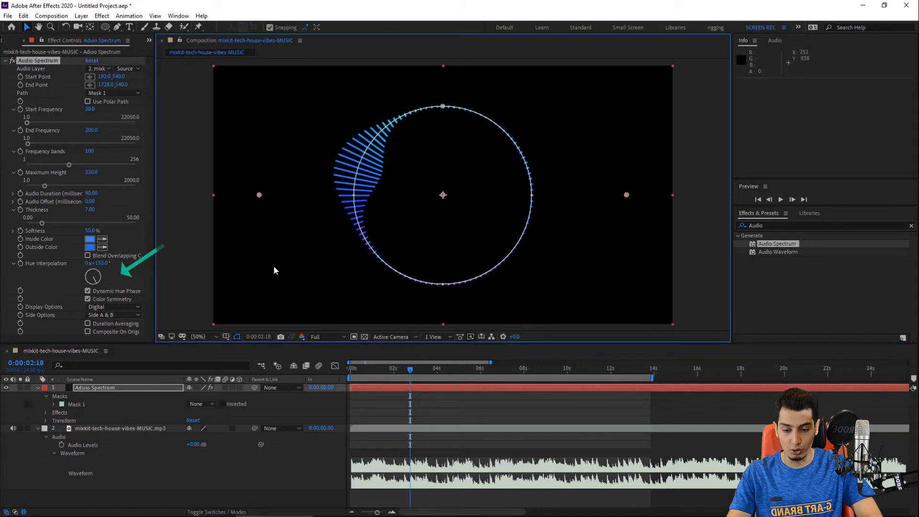
pyautogui.click(187, 287)
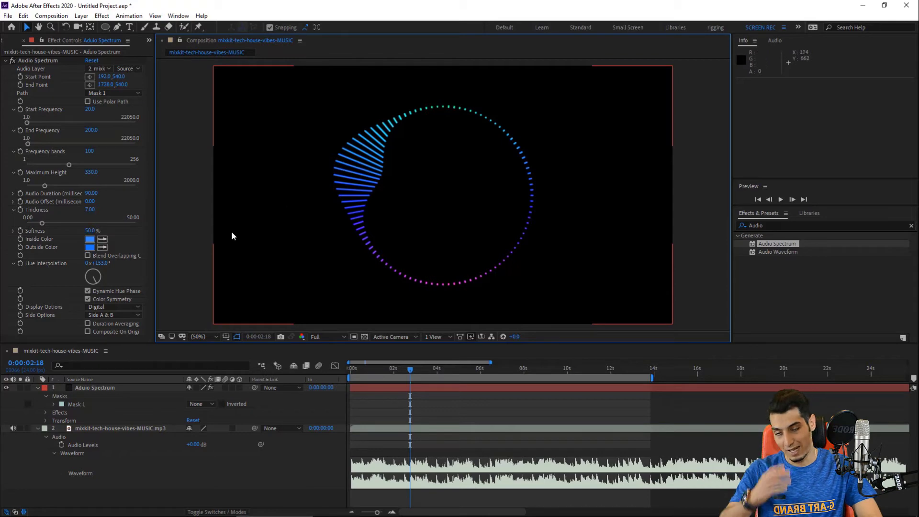
# Set the Audio Spectrum effect's hue interpolation to 127° and preview the multicolored spectrum with the music.
pyautogui.click(89, 283)
pyautogui.moveTo(88, 277); pyautogui.dragTo(114, 281)
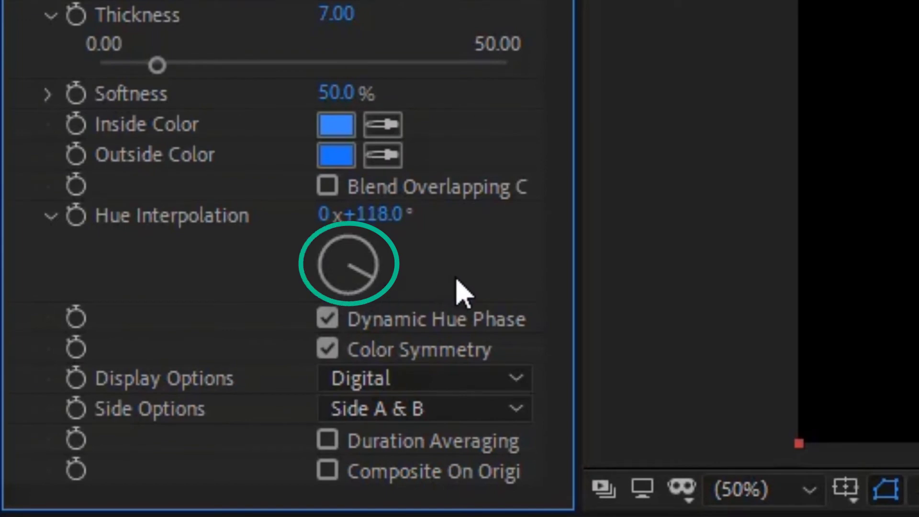
pyautogui.click(387, 216)
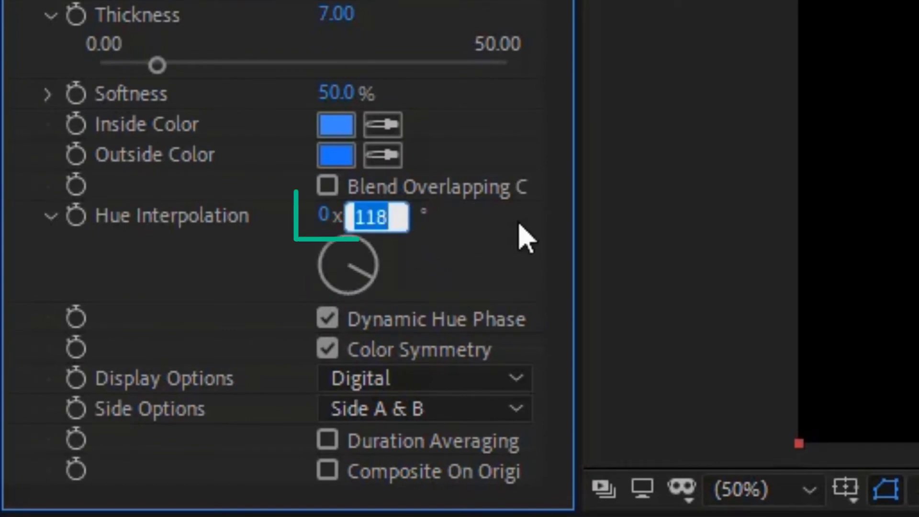
pyautogui.press('BackSpace')
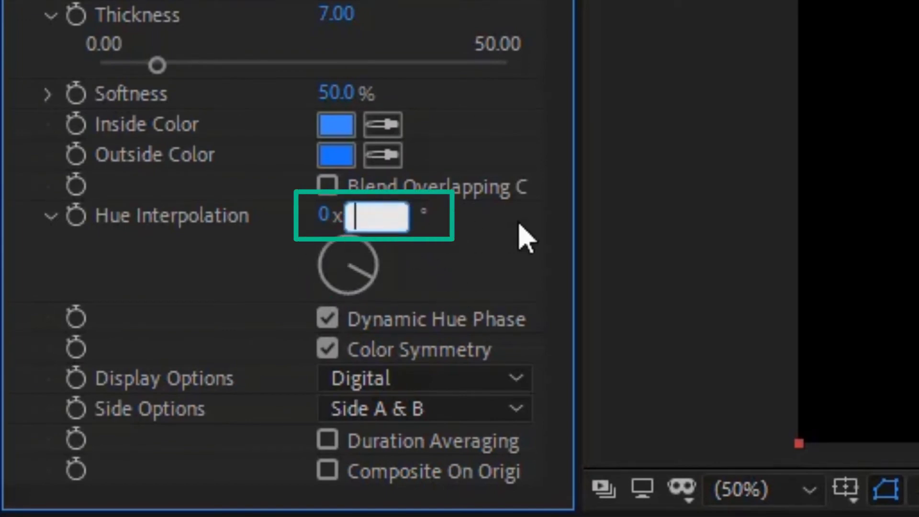
pyautogui.write('127')
pyautogui.press('Return')
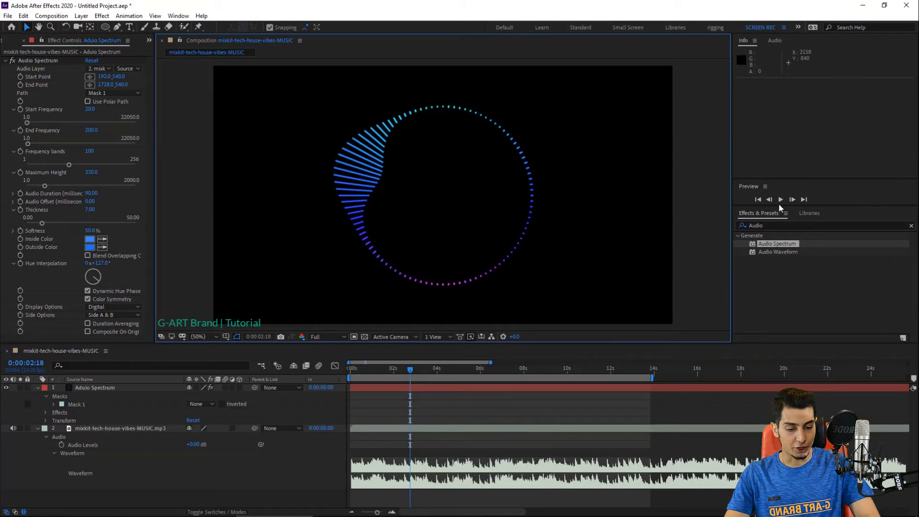
pyautogui.click(780, 200)
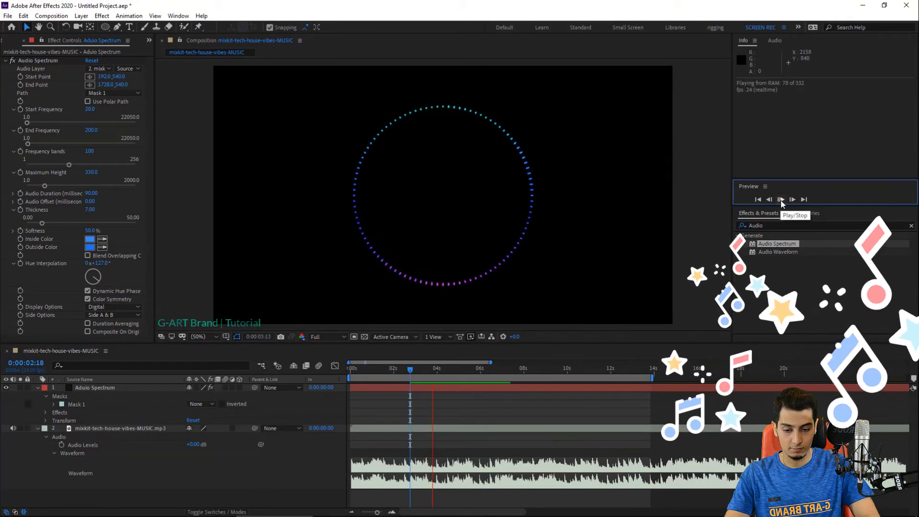
pyautogui.click(780, 200)
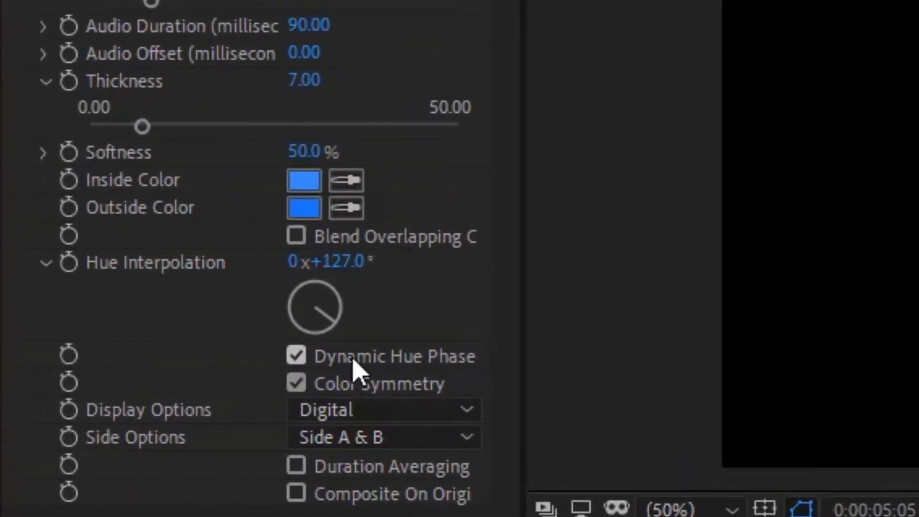
# Turn off Dynamic Hue Phase on the Audio Spectrum effect and preview how the colors behave during playback.
pyautogui.click(302, 368)
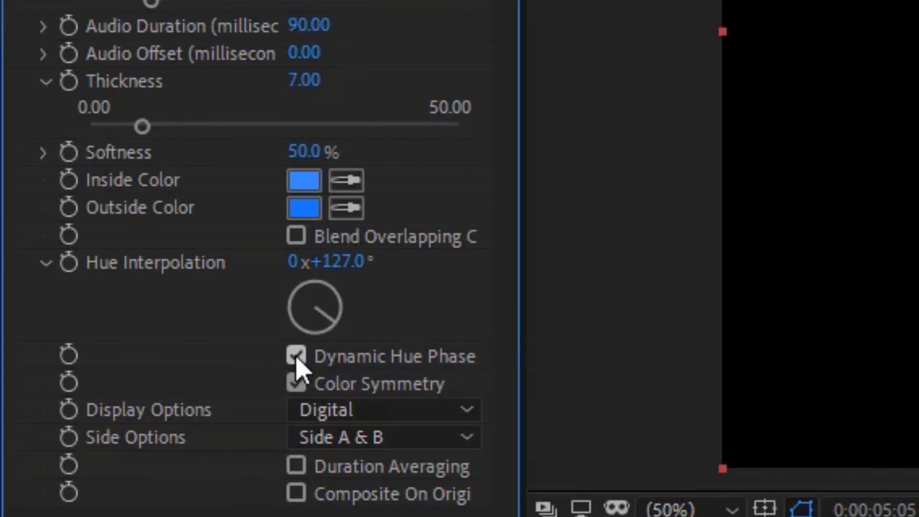
pyautogui.click(295, 356)
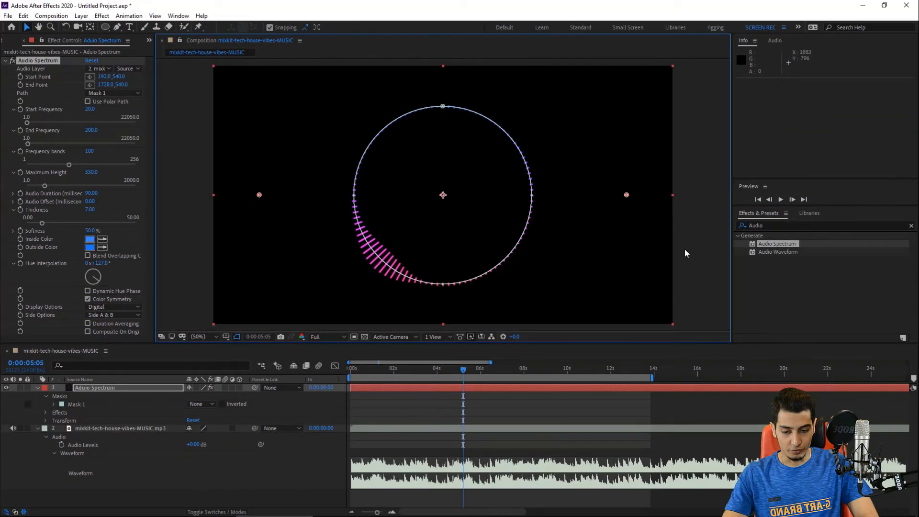
pyautogui.click(696, 243)
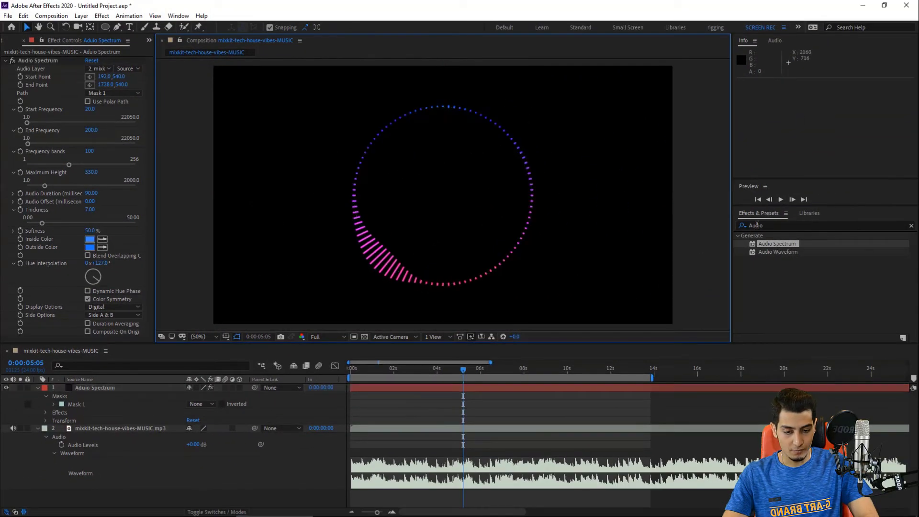
pyautogui.click(781, 199)
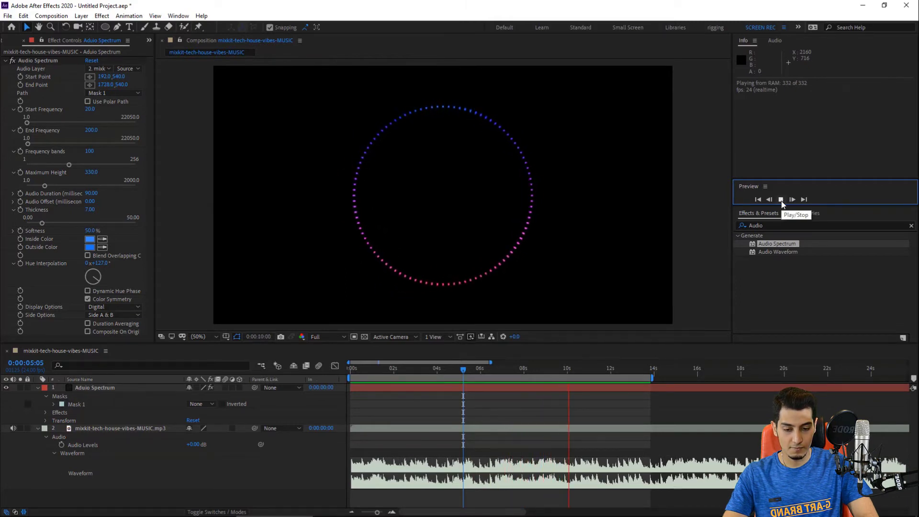
pyautogui.click(781, 199)
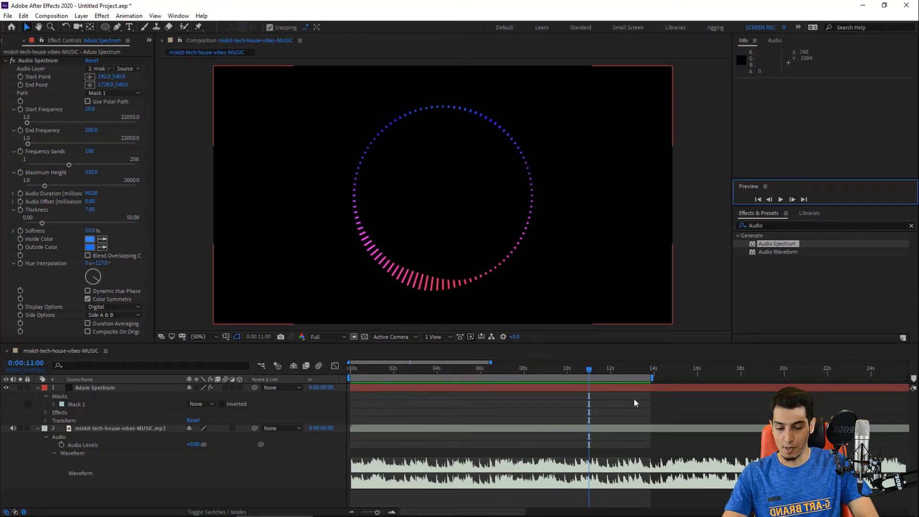
pyautogui.click(181, 295)
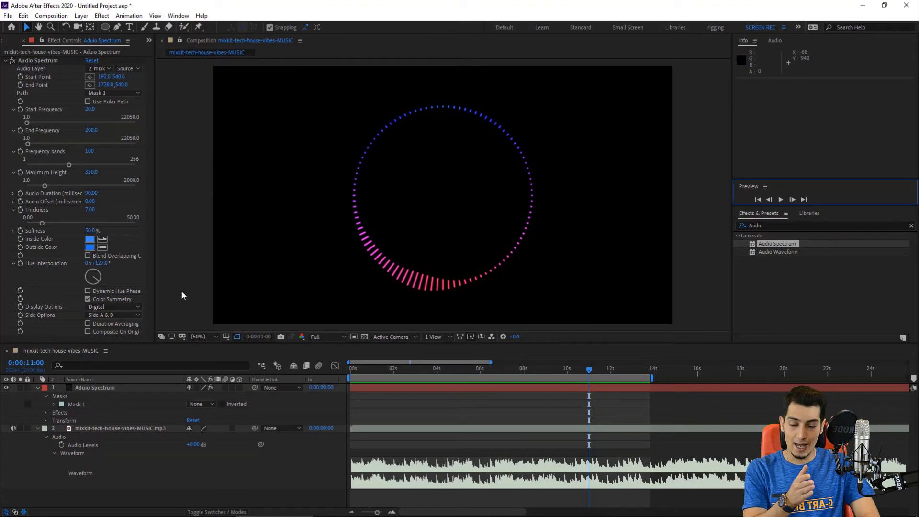
pyautogui.click(88, 290)
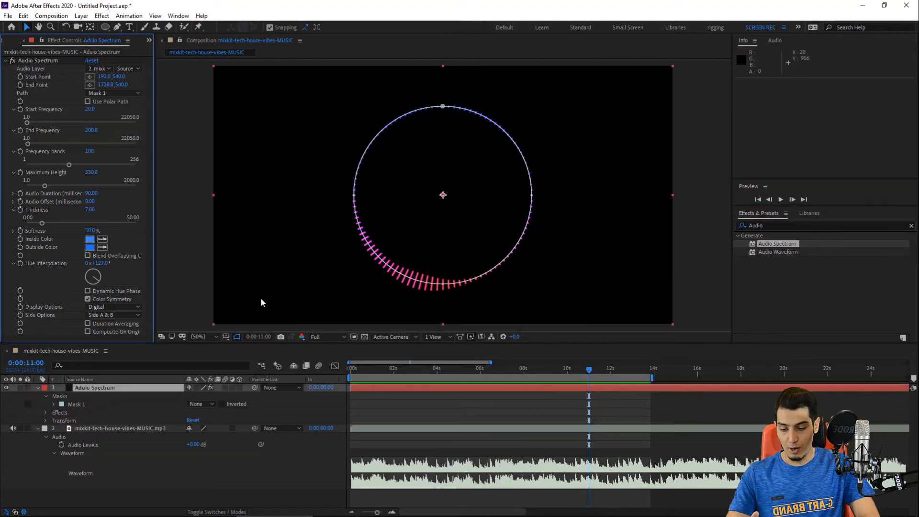
pyautogui.click(780, 199)
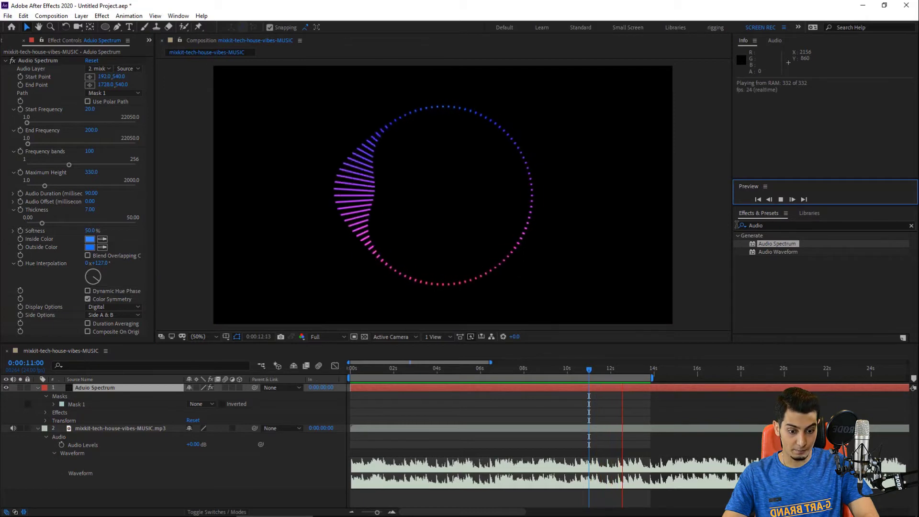
pyautogui.click(780, 199)
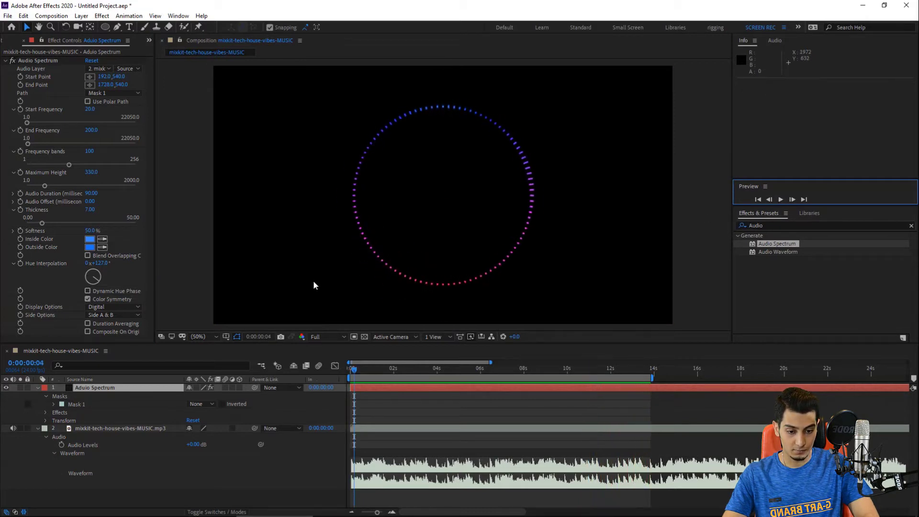
# Turn Dynamic Hue Phase back on and preview the spectrum's shifting colors.
pyautogui.click(92, 291)
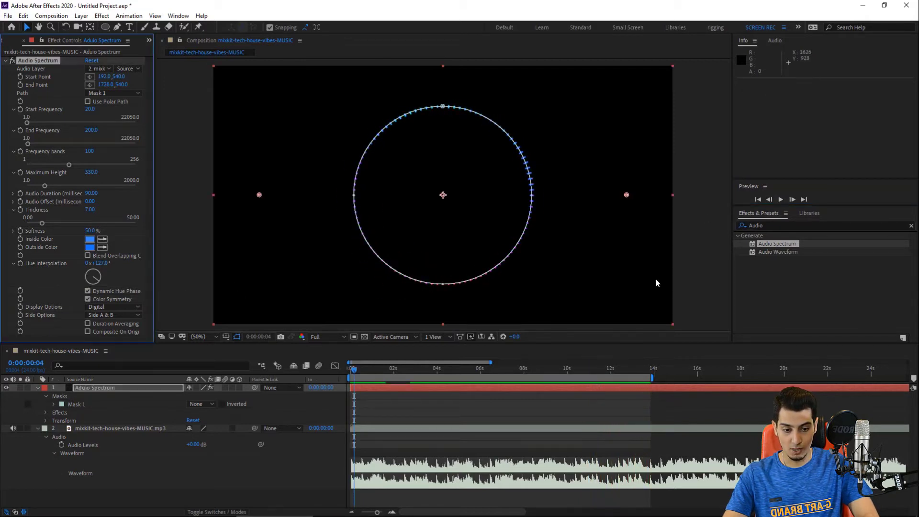
pyautogui.click(780, 200)
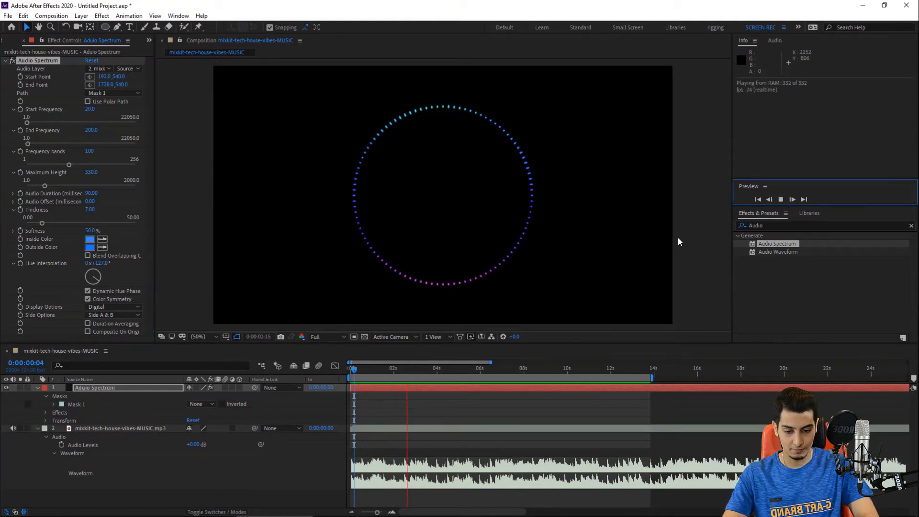
pyautogui.click(781, 200)
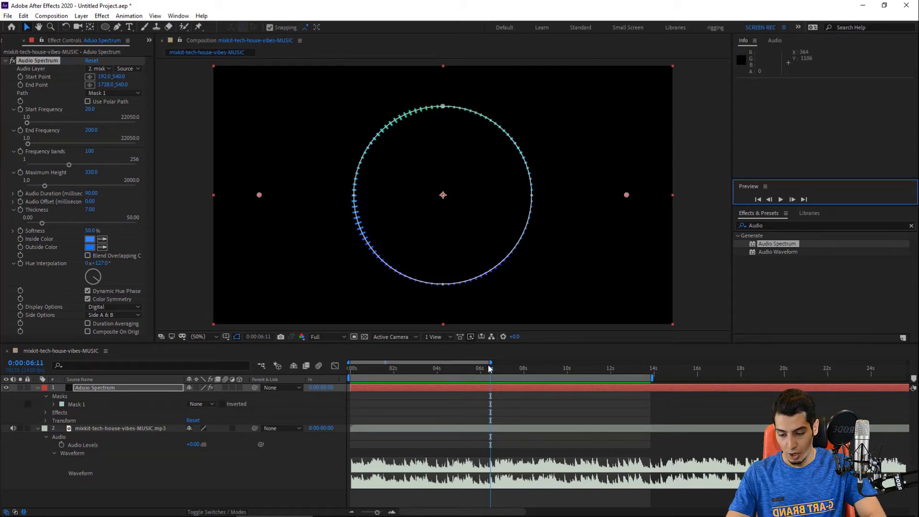
# At time 0:00:06:16, keep the spectrum's display option on Digital and examine its separate lines up close.
pyautogui.moveTo(492, 372); pyautogui.dragTo(494, 376)
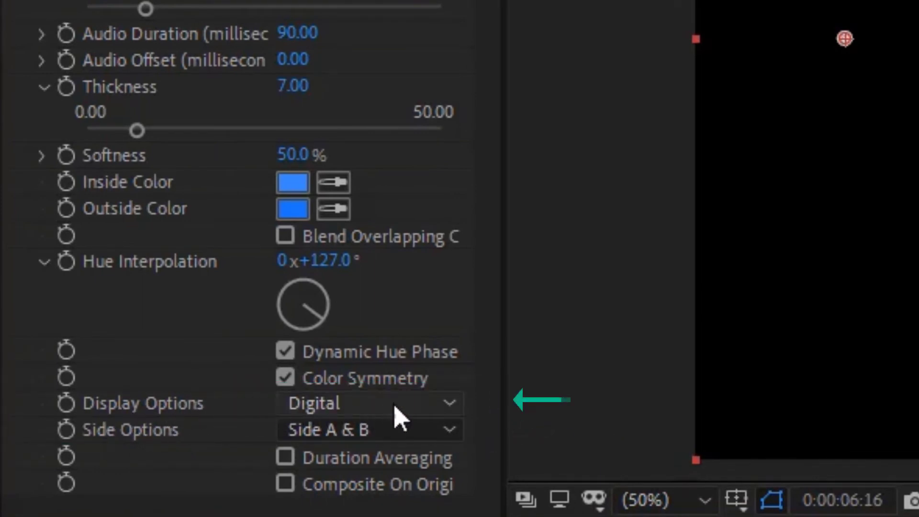
pyautogui.click(450, 401)
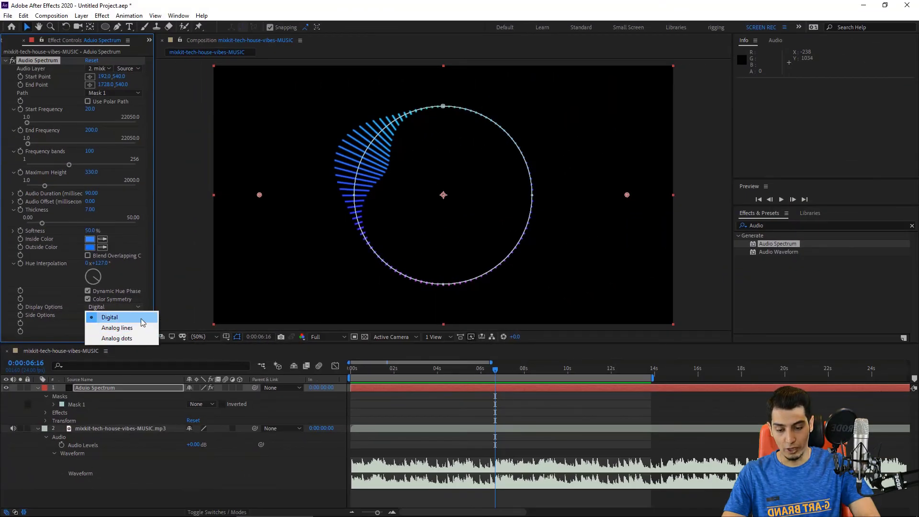
pyautogui.click(142, 321)
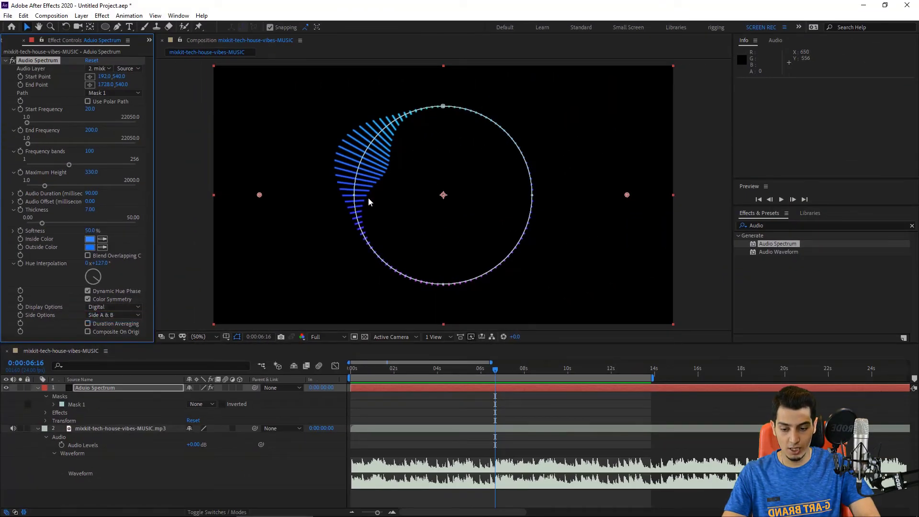
pyautogui.press('/')
pyautogui.scroll(3, 331, 186)
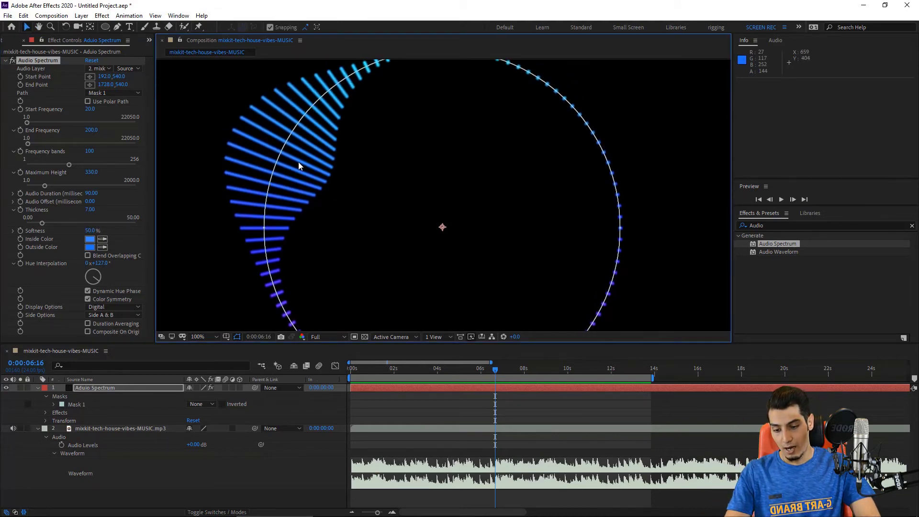
pyautogui.press(',')
pyautogui.press('h')
pyautogui.moveTo(434, 175); pyautogui.dragTo(410, 156)
pyautogui.press('v')
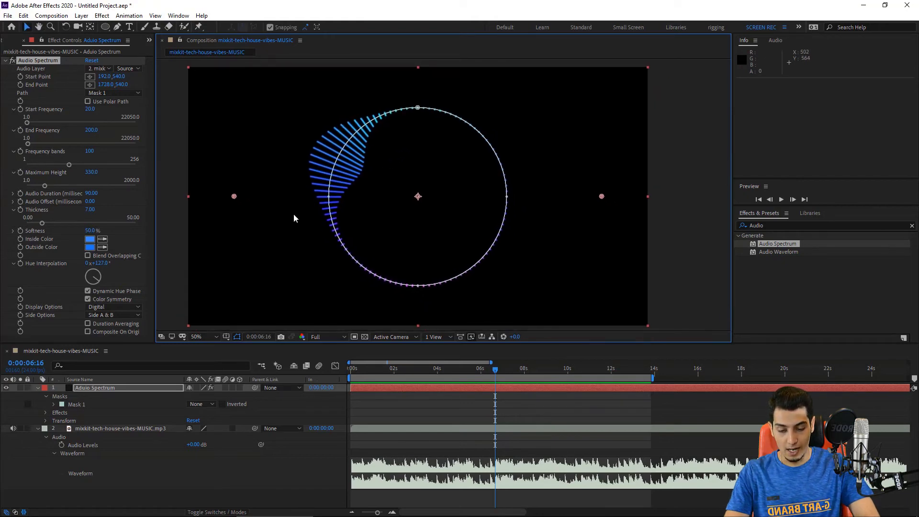
# Change the Audio Spectrum effect's display option to Analog lines and preview the animation with the music.
pyautogui.click(135, 307)
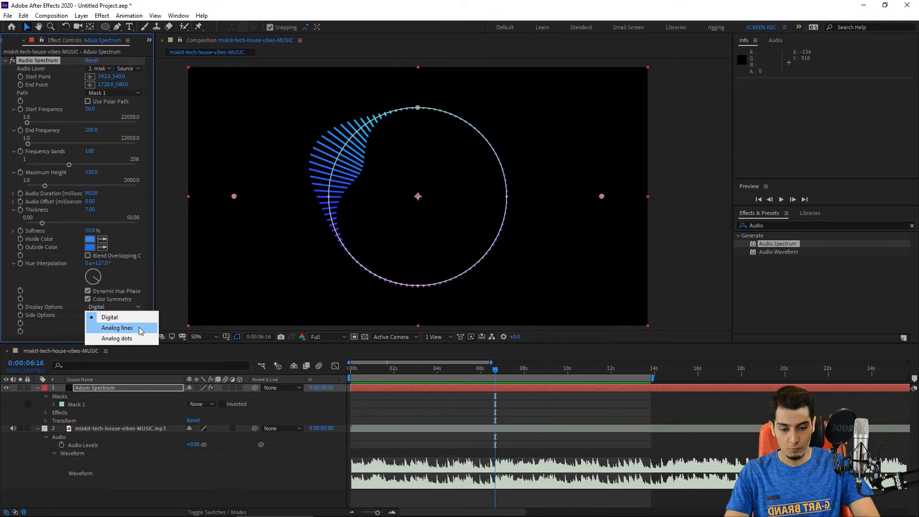
pyautogui.click(138, 328)
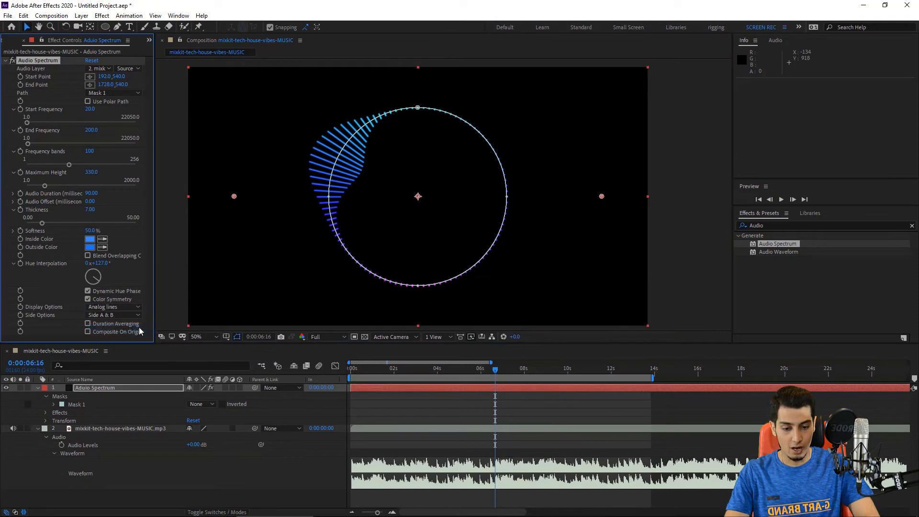
pyautogui.click(281, 269)
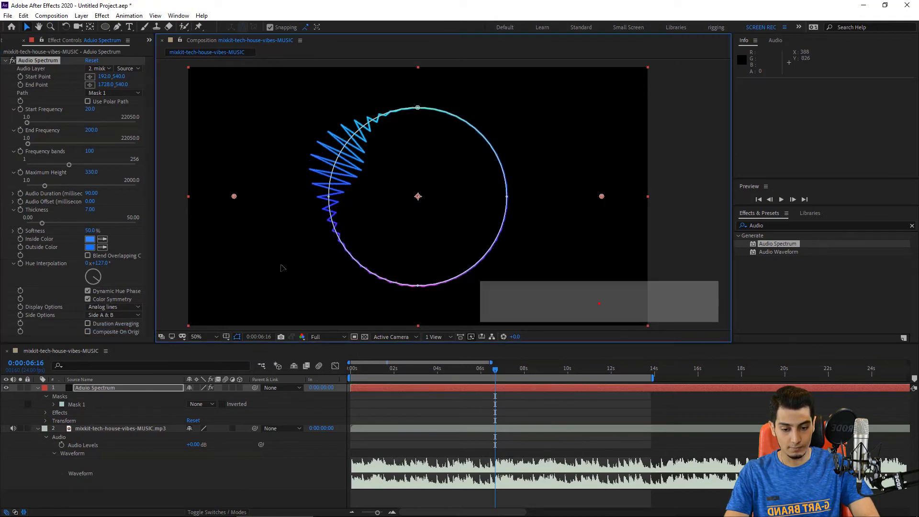
pyautogui.click(717, 270)
pyautogui.click(783, 200)
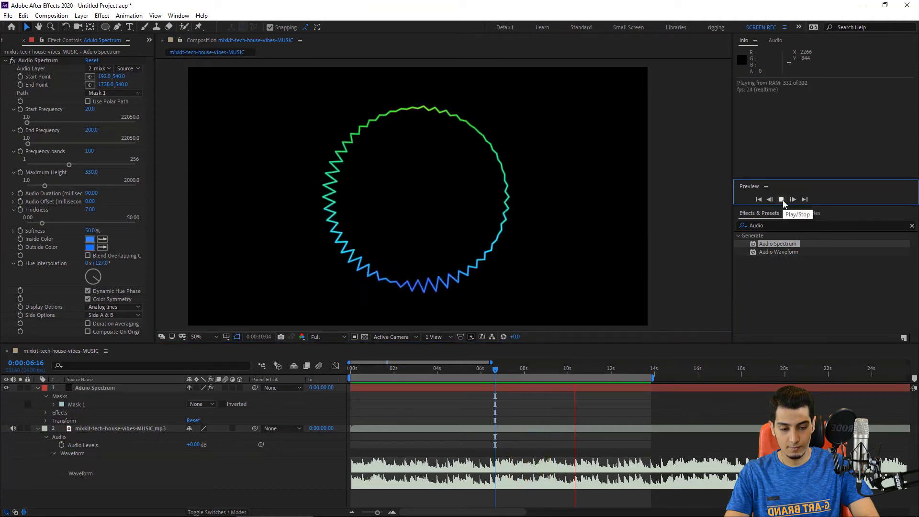
pyautogui.click(782, 201)
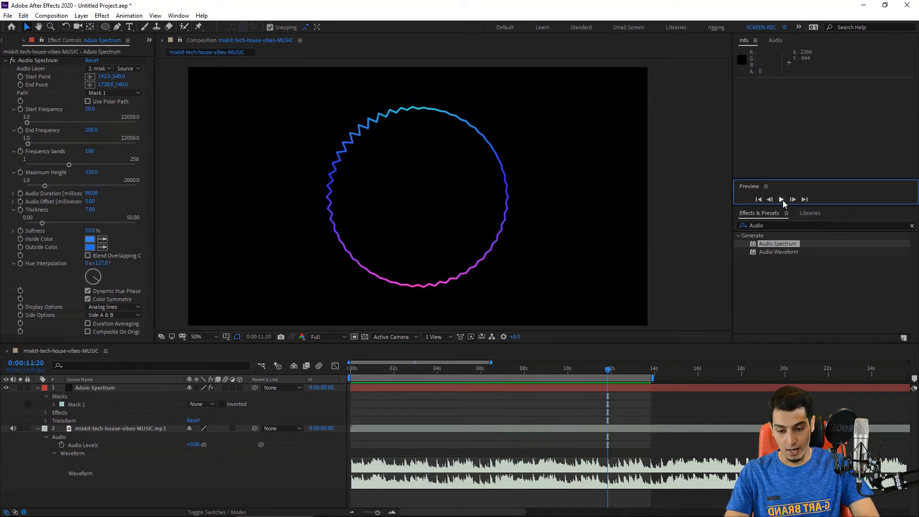
# Change the Audio Spectrum effect's display option to Analog dots and preview the dotted ring with the music.
pyautogui.click(131, 306)
pyautogui.click(122, 338)
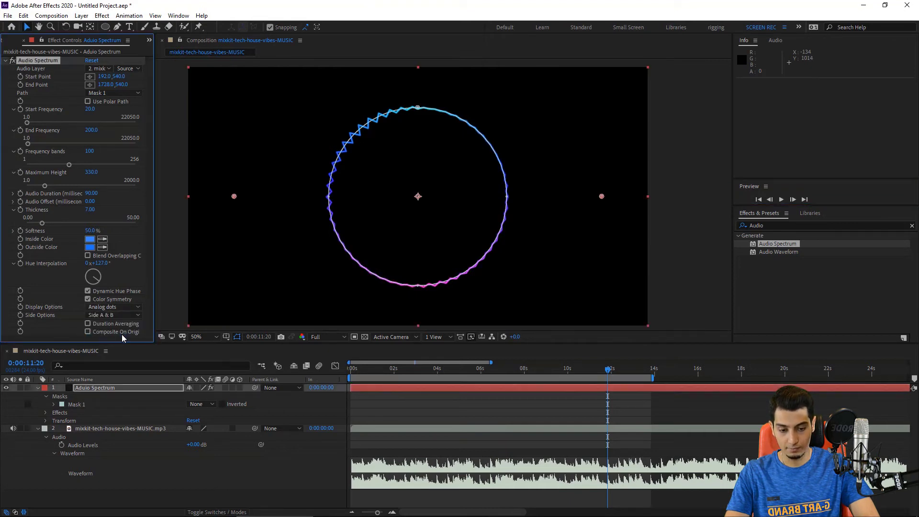
pyautogui.click(673, 239)
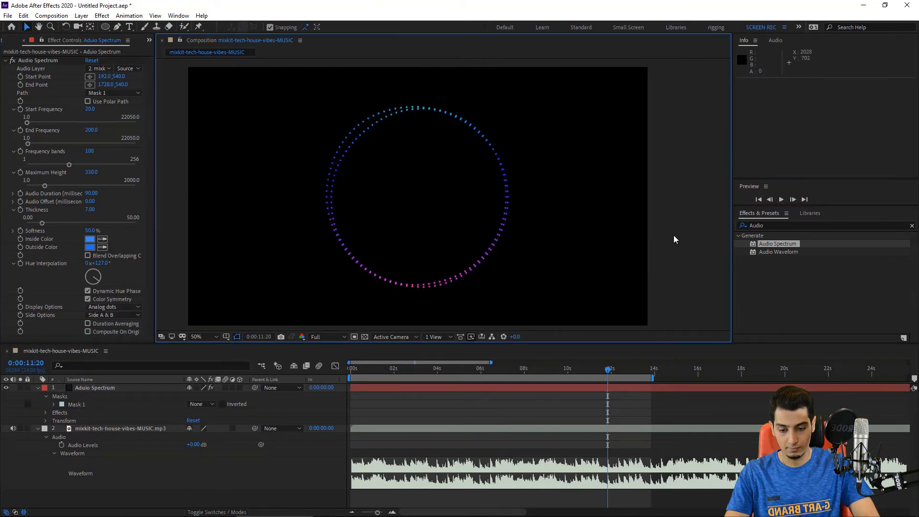
pyautogui.click(781, 202)
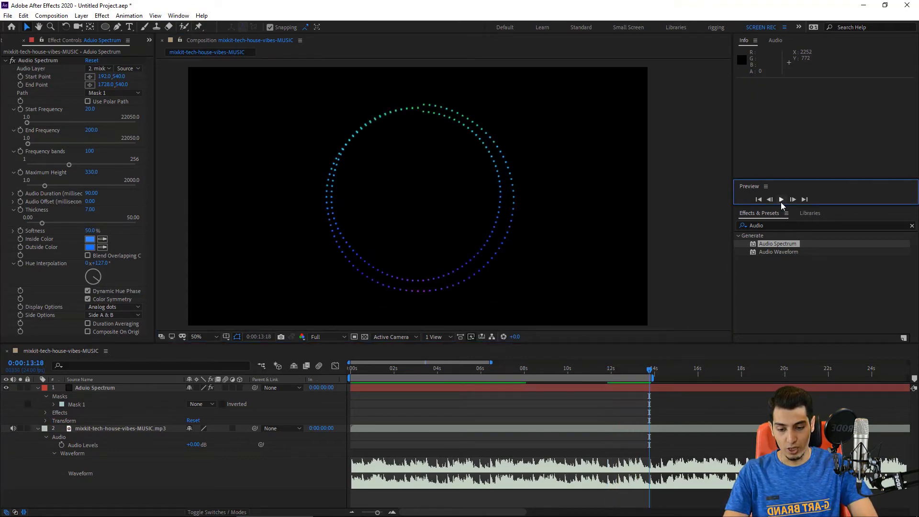
pyautogui.click(780, 202)
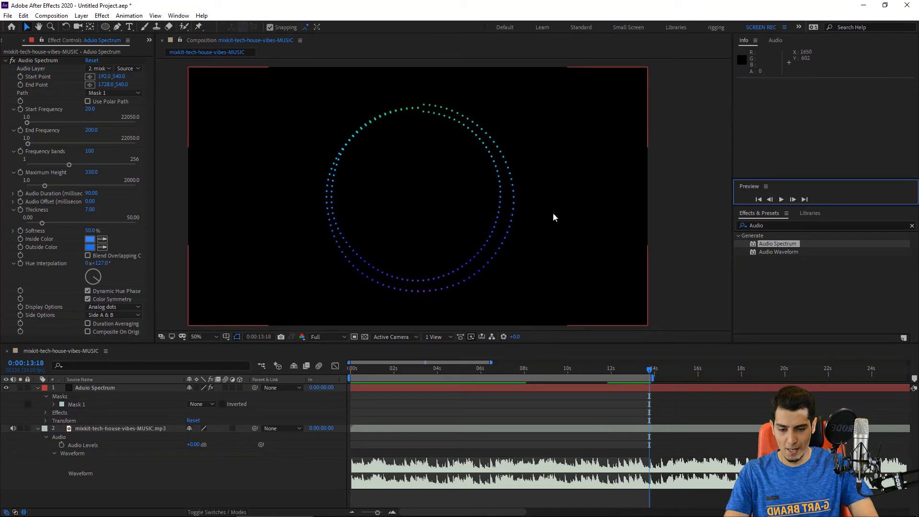
# Set the Audio Spectrum effect's display option back to Digital.
pyautogui.click(117, 302)
pyautogui.click(117, 307)
pyautogui.click(117, 314)
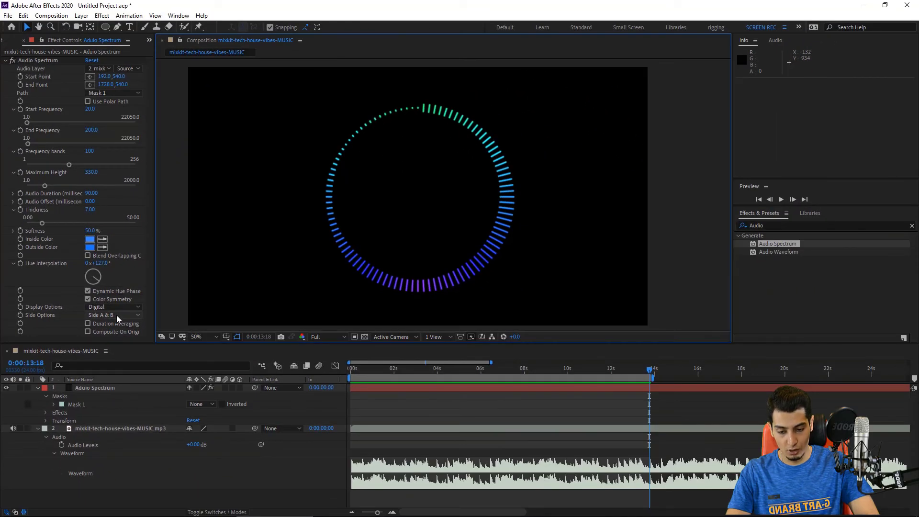
# Select Mask 1 and toggle mask path visibility off and on to compare the spectrum lines with the circular path.
pyautogui.click(84, 406)
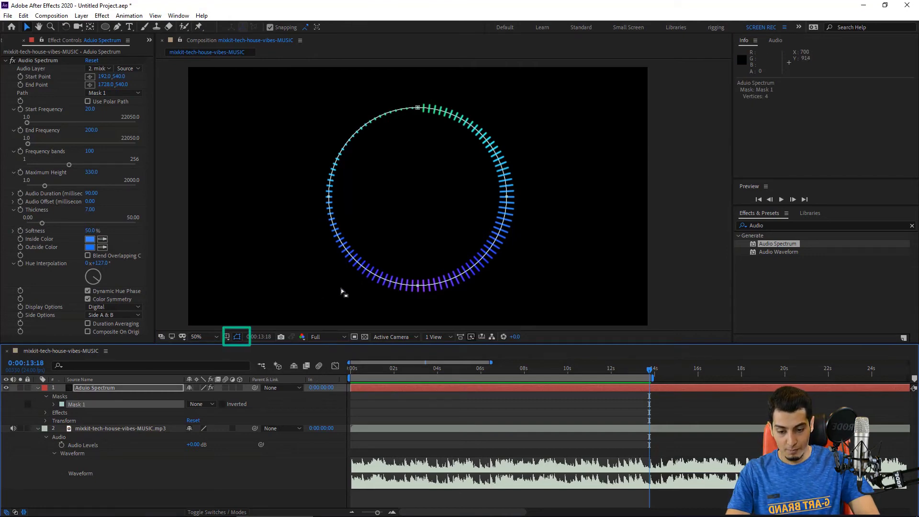
pyautogui.click(236, 337)
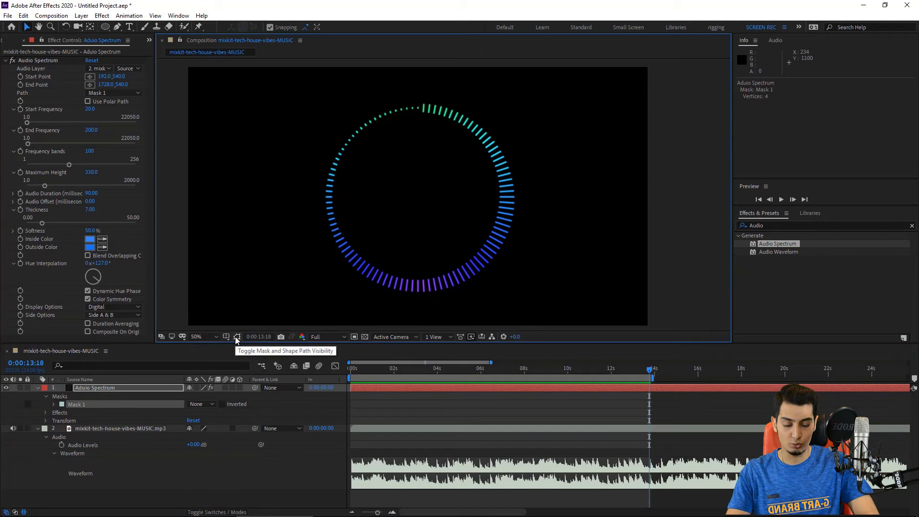
pyautogui.click(237, 337)
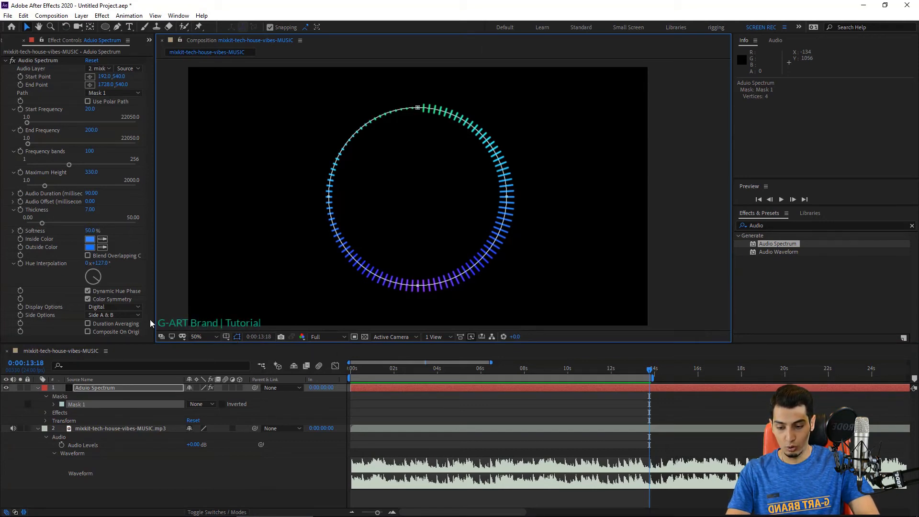
# Change the spectrum's side option to Side A and check the lines against the Mask 1 path.
pyautogui.click(133, 315)
pyautogui.click(119, 323)
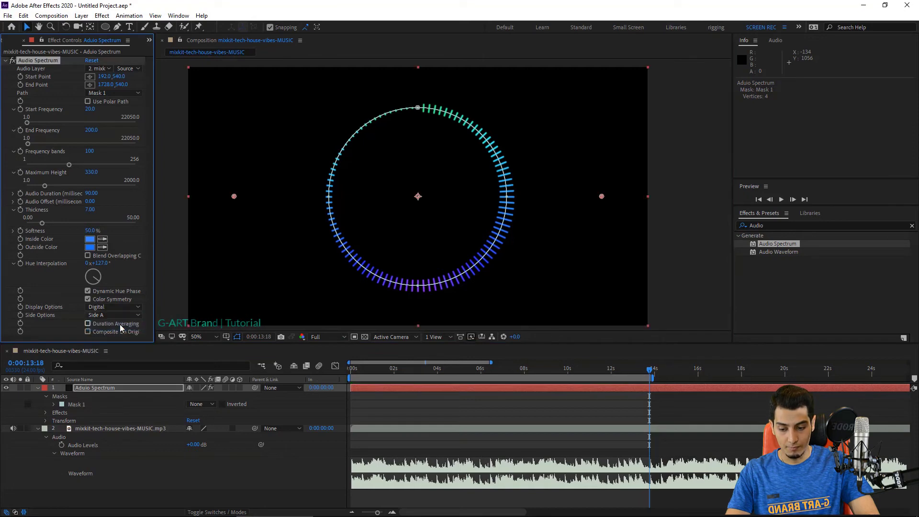
pyautogui.click(177, 275)
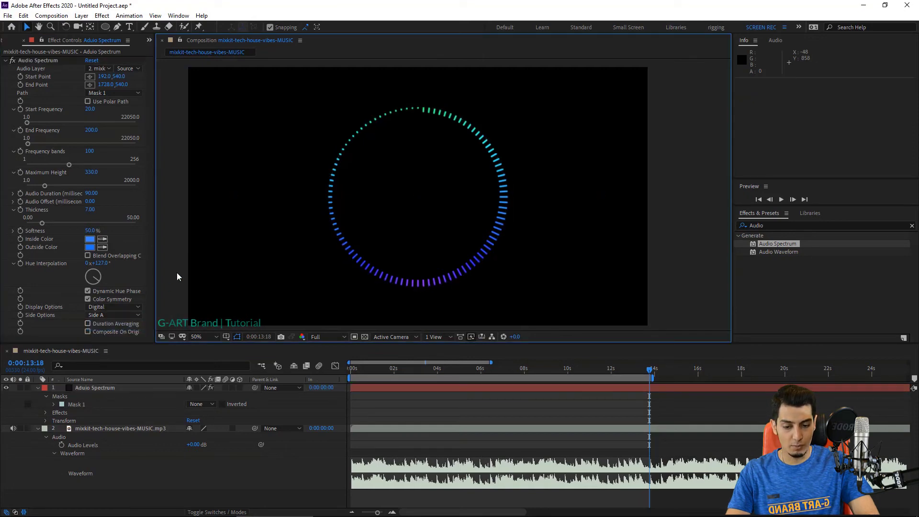
pyautogui.click(106, 404)
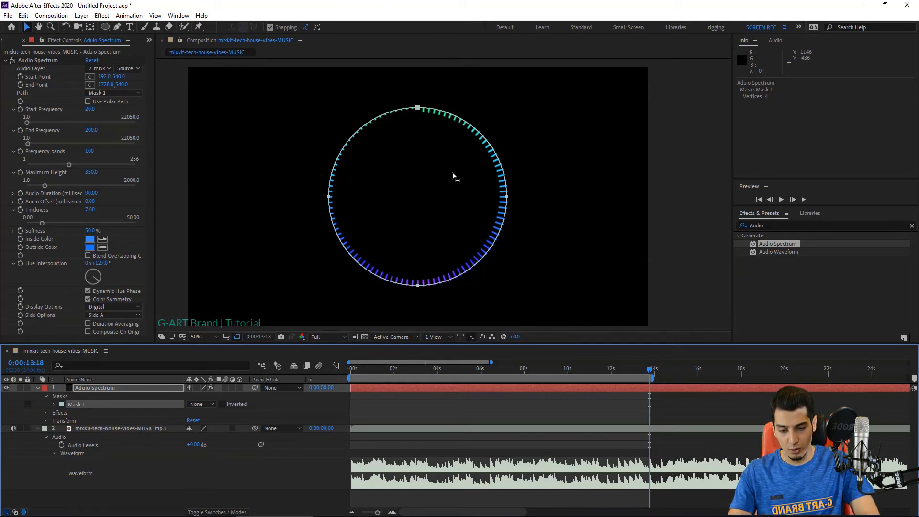
# Switch the spectrum's side option to Side B to compare it with the mask path.
pyautogui.click(128, 312)
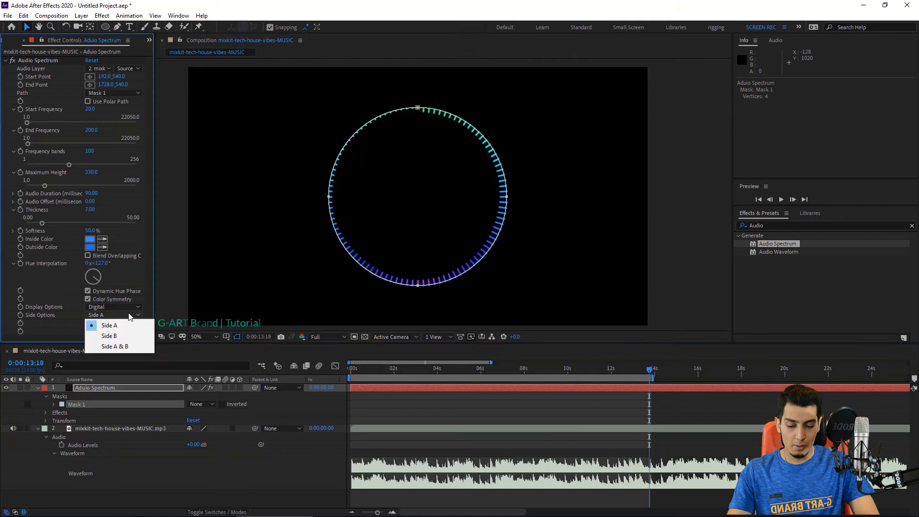
pyautogui.click(122, 338)
pyautogui.click(253, 283)
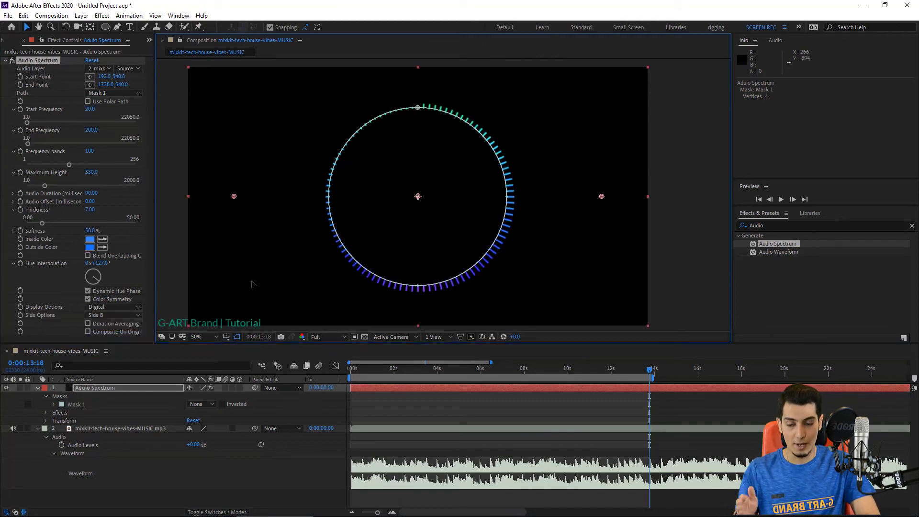
# Set the spectrum's side option back to Side A & B and enable Composite On Original.
pyautogui.click(122, 315)
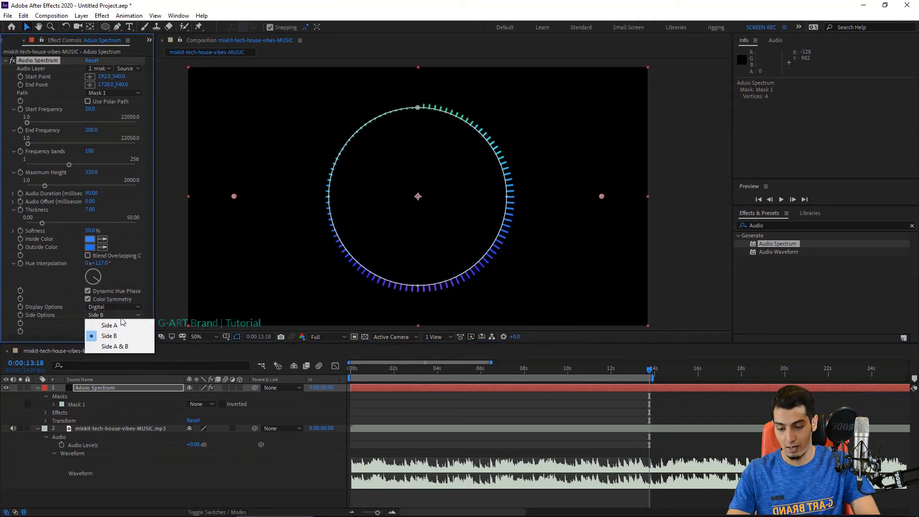
pyautogui.click(116, 348)
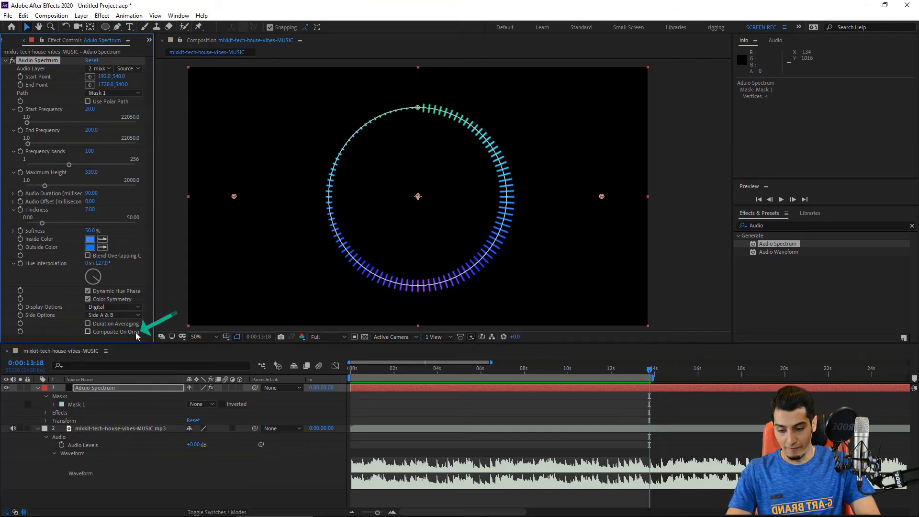
pyautogui.click(87, 331)
pyautogui.click(173, 277)
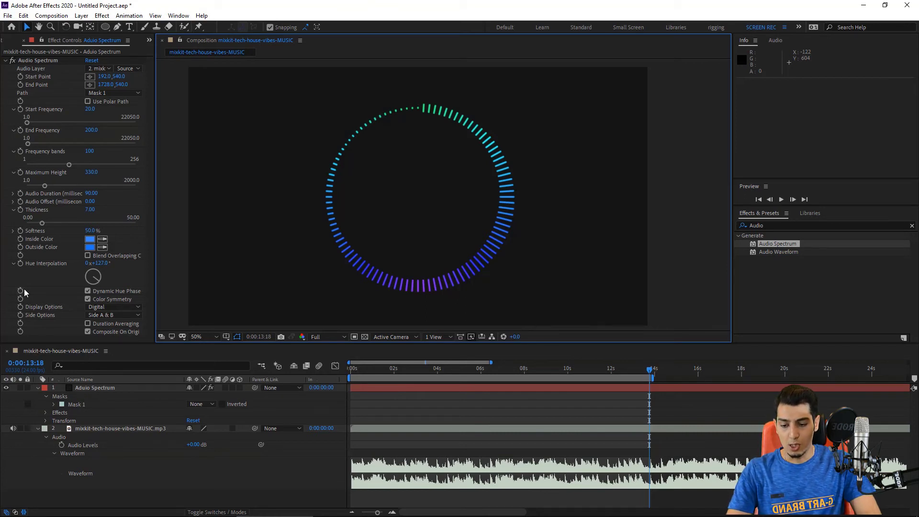
# Duplicate the Audio Spectrum layer in the timeline.
pyautogui.click(99, 389)
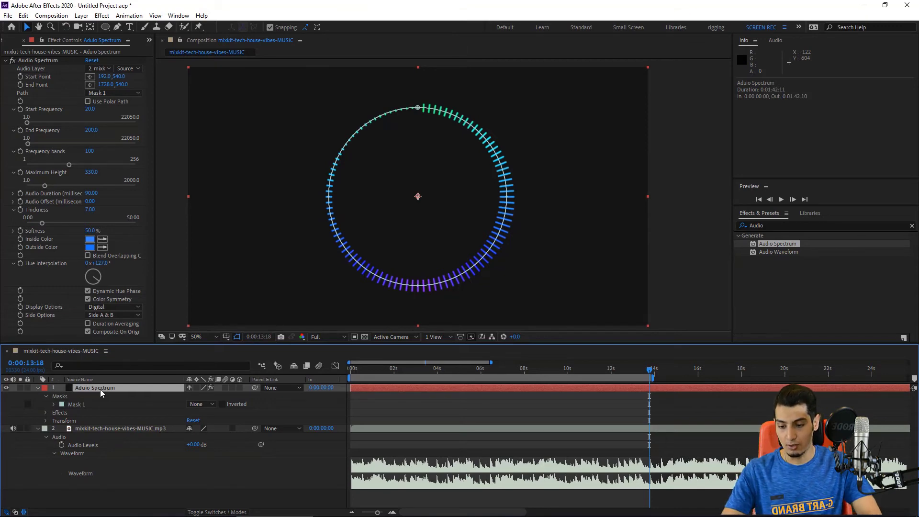
pyautogui.click(24, 16)
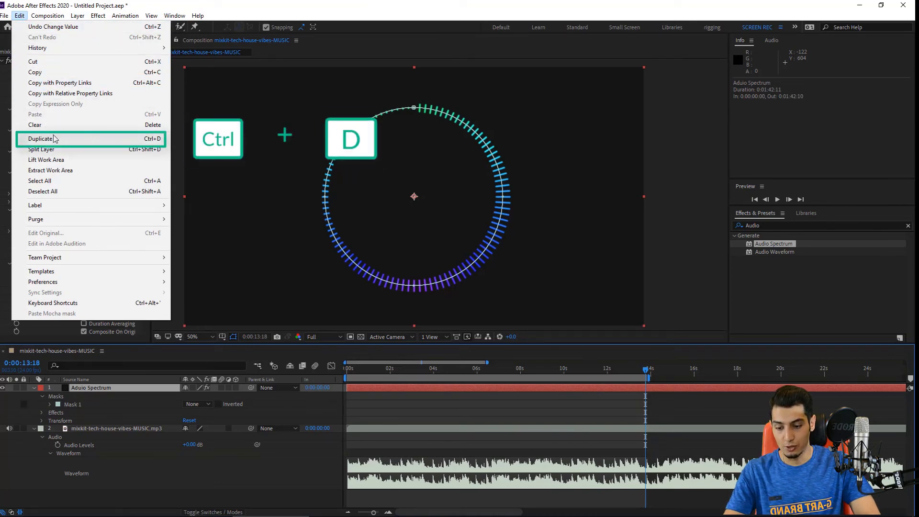
pyautogui.click(96, 141)
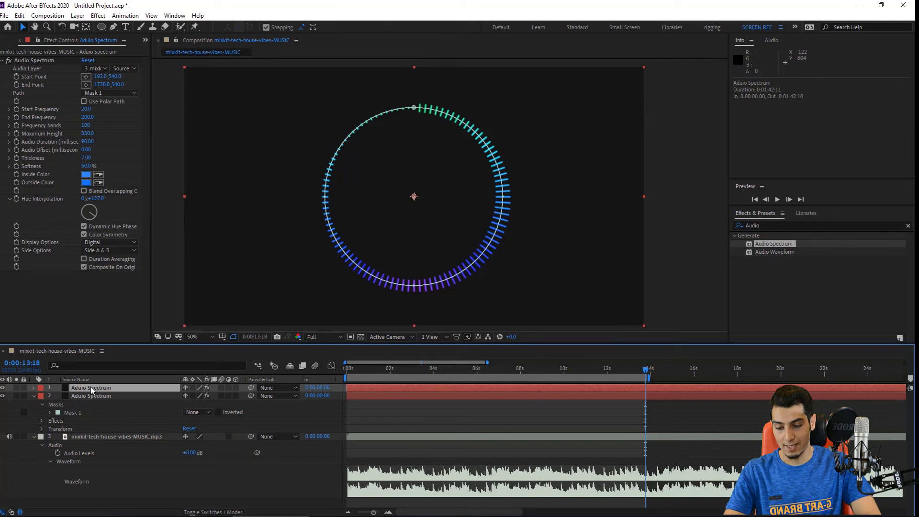
# Scale the duplicated Audio Spectrum layer down to 43% and turn off Composite On Original in its effect.
pyautogui.click(33, 389)
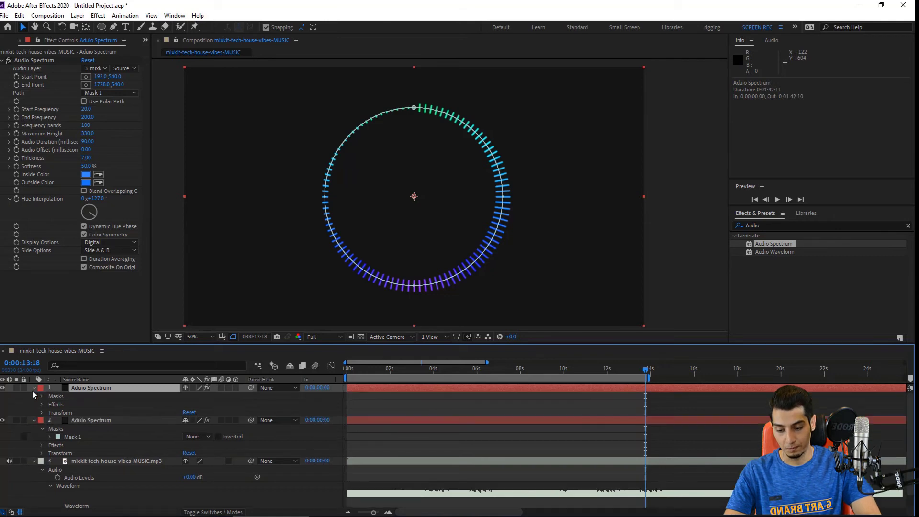
pyautogui.click(42, 413)
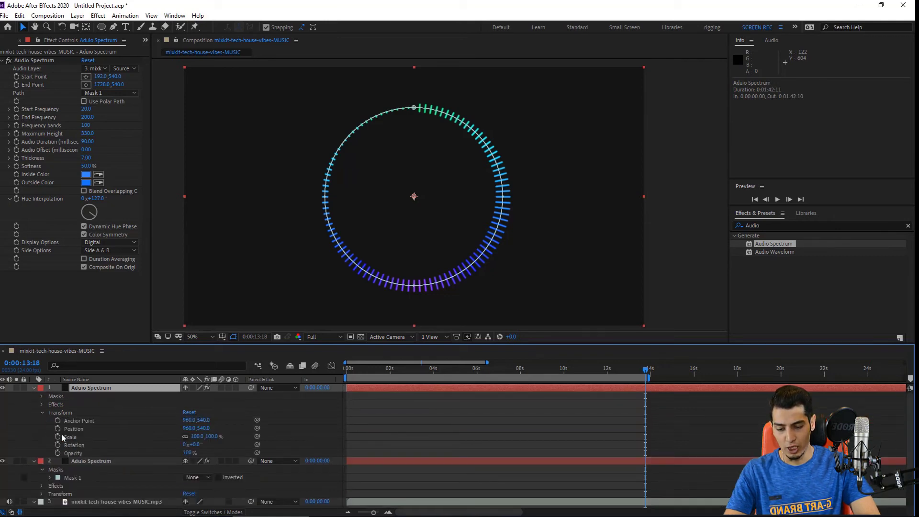
pyautogui.click(76, 437)
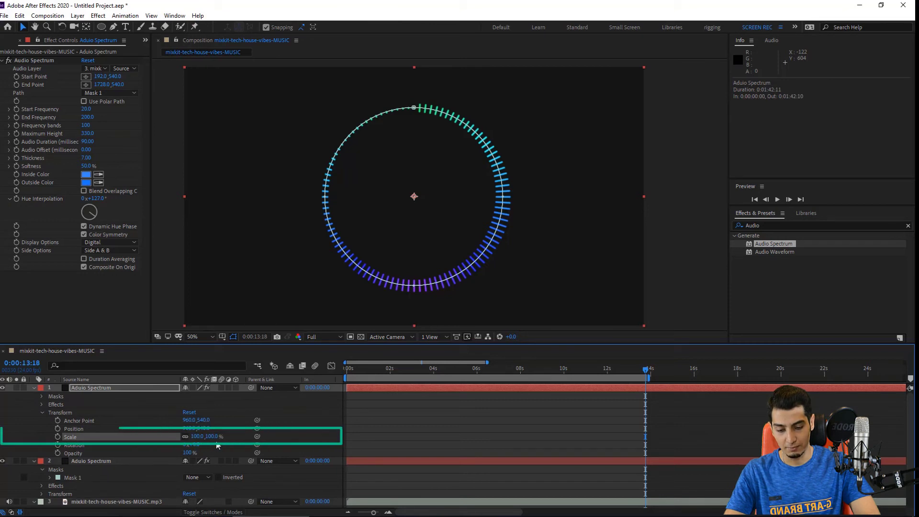
pyautogui.moveTo(213, 436); pyautogui.dragTo(184, 436)
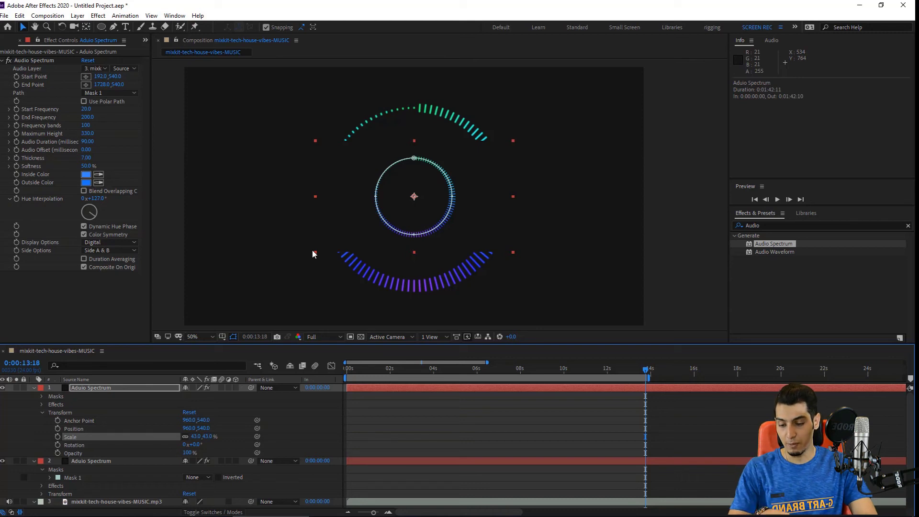
pyautogui.click(102, 272)
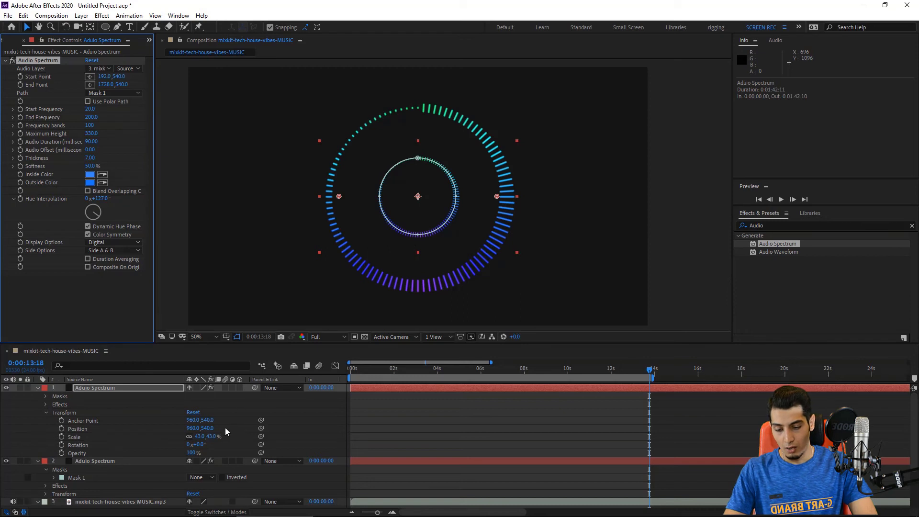
# Enlarge the duplicated layer's scale, trying 65% and settling on 70%.
pyautogui.click(211, 436)
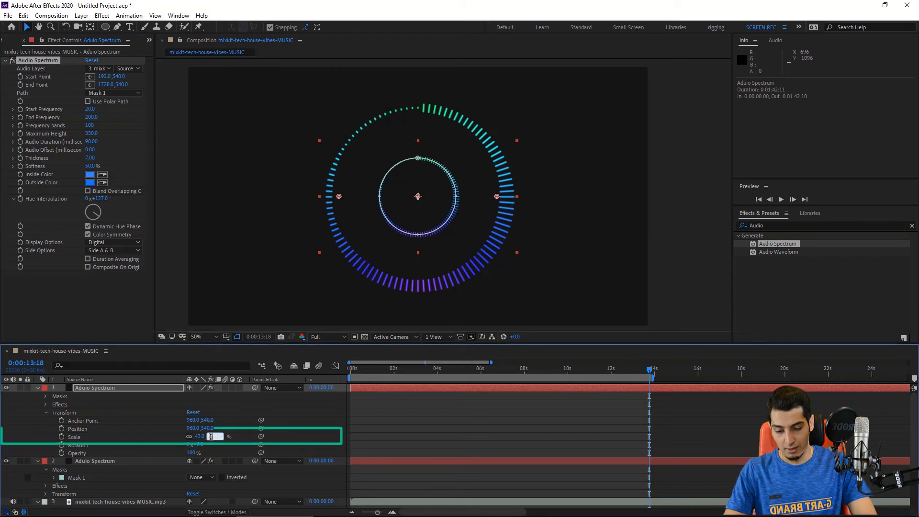
pyautogui.write('65')
pyautogui.press('Return')
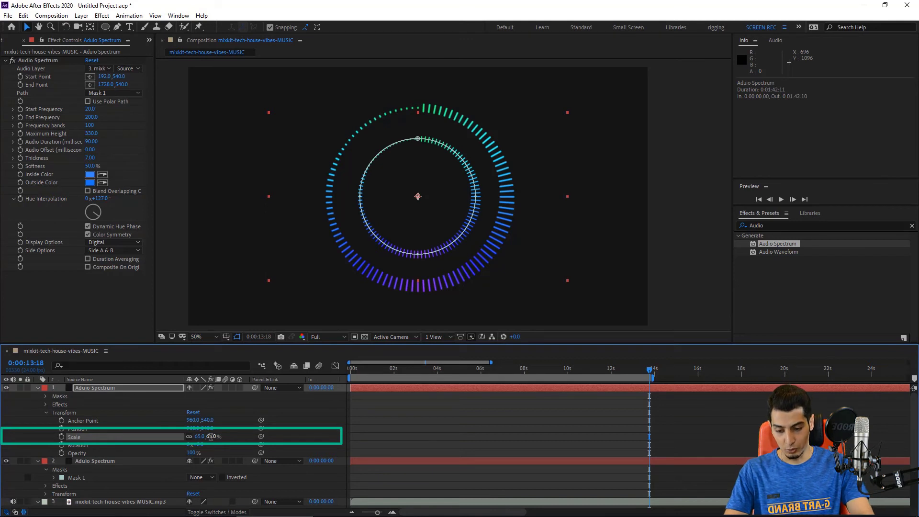
pyautogui.click(211, 436)
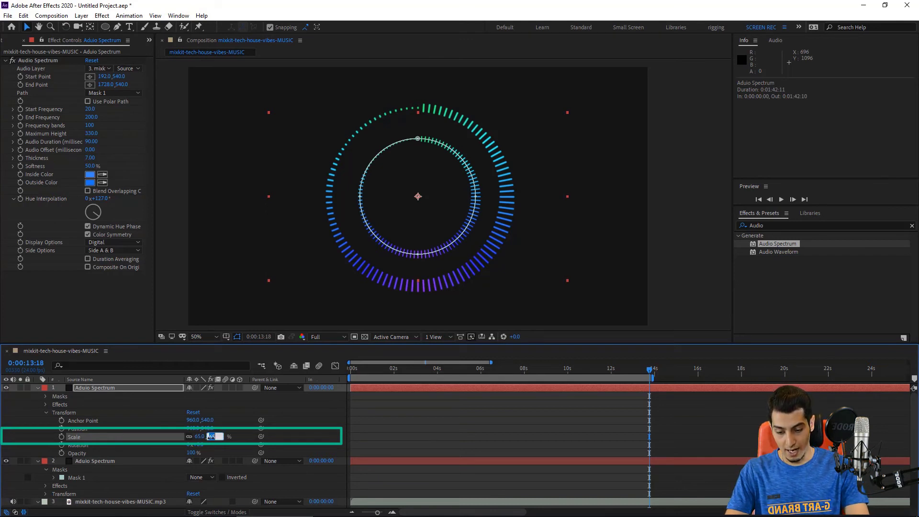
pyautogui.write('70')
pyautogui.press('Return')
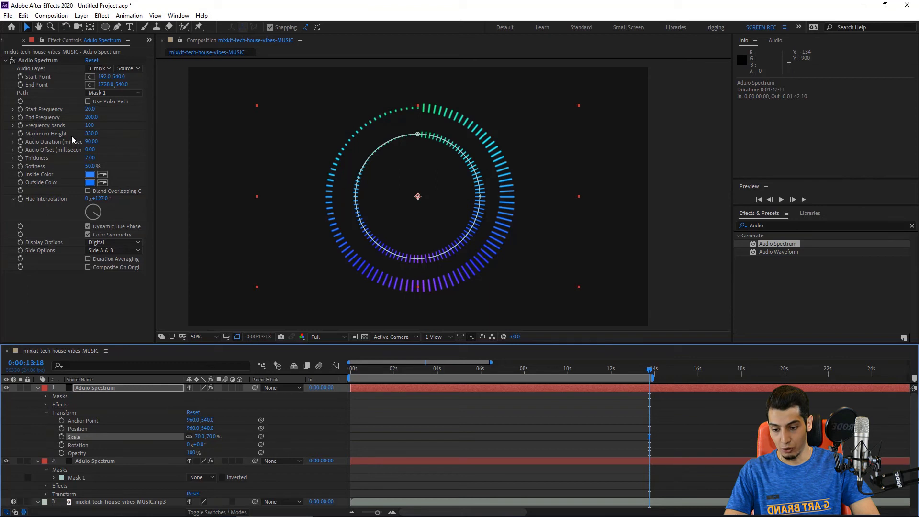
# Set the Maximum Height of the duplicated layer's Audio Spectrum effect to 1000.
pyautogui.click(54, 137)
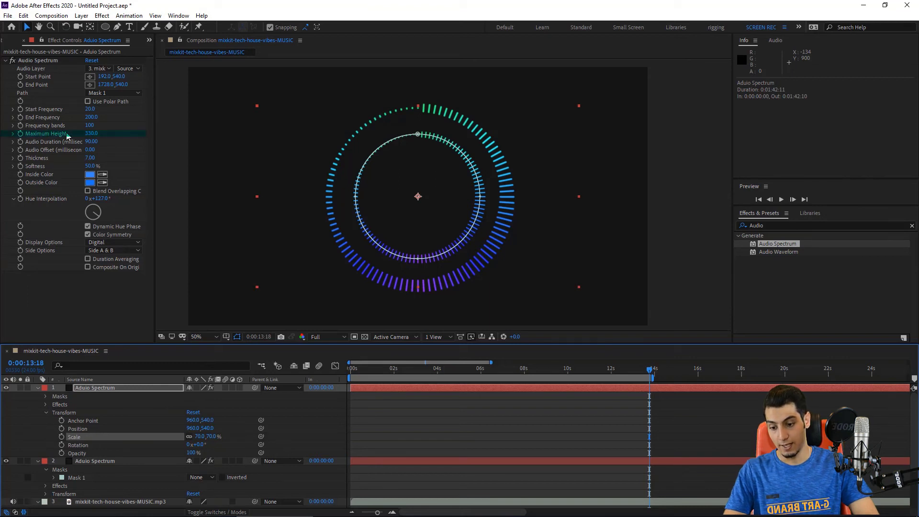
pyautogui.click(89, 133)
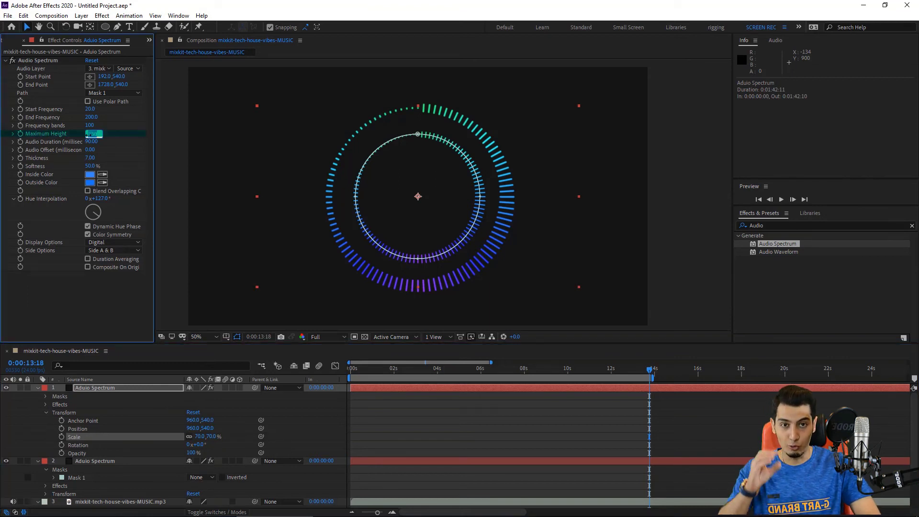
pyautogui.write('1000')
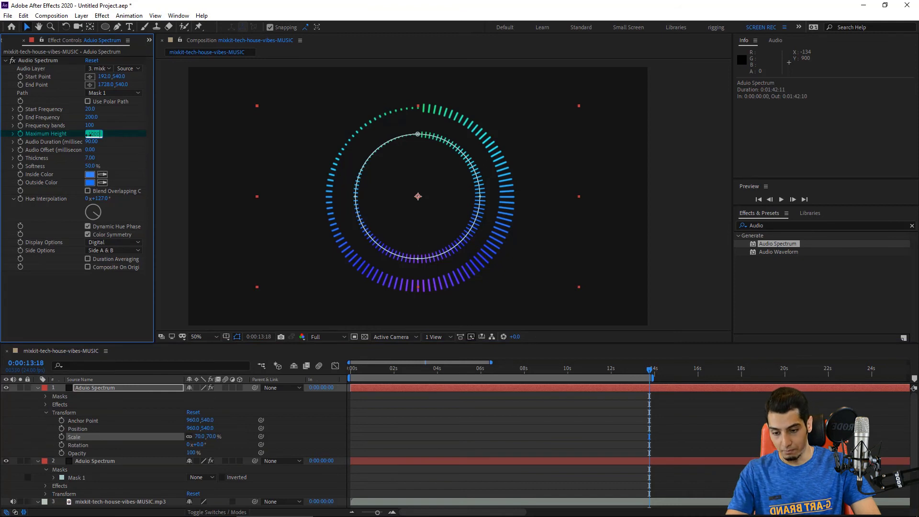
pyautogui.press('Return')
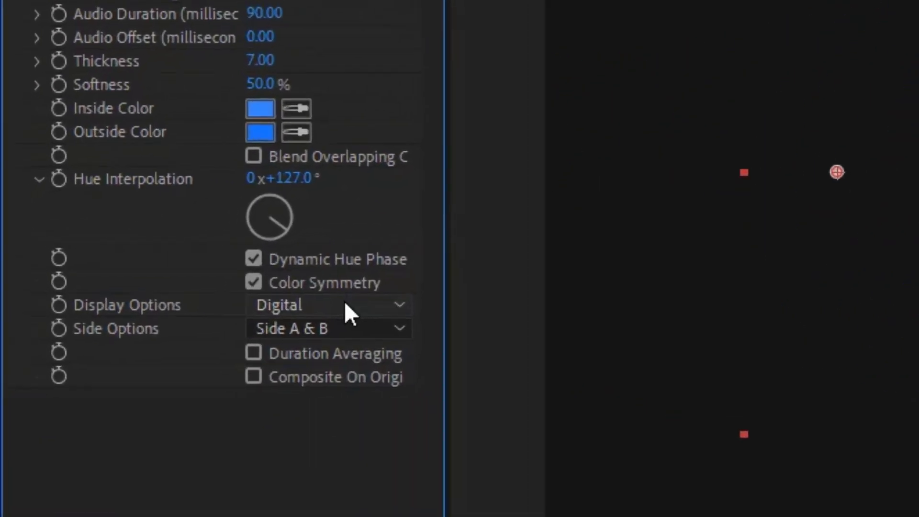
# Set the inner spectrum's display option to Analog lines and its side option to Side A.
pyautogui.click(346, 308)
pyautogui.click(338, 362)
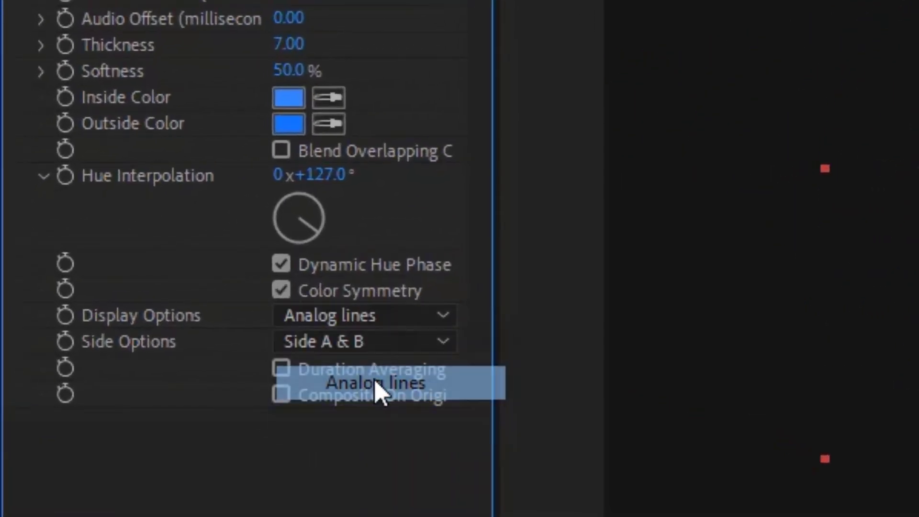
pyautogui.click(386, 342)
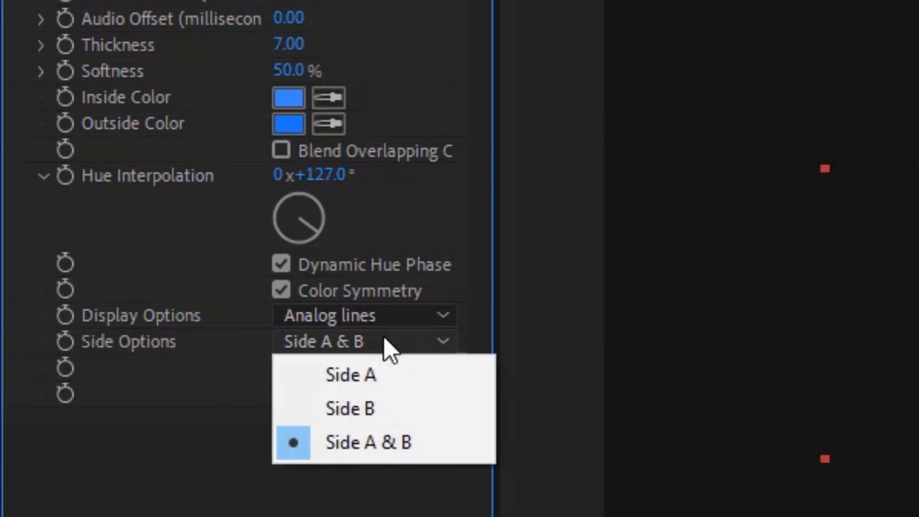
pyautogui.click(375, 374)
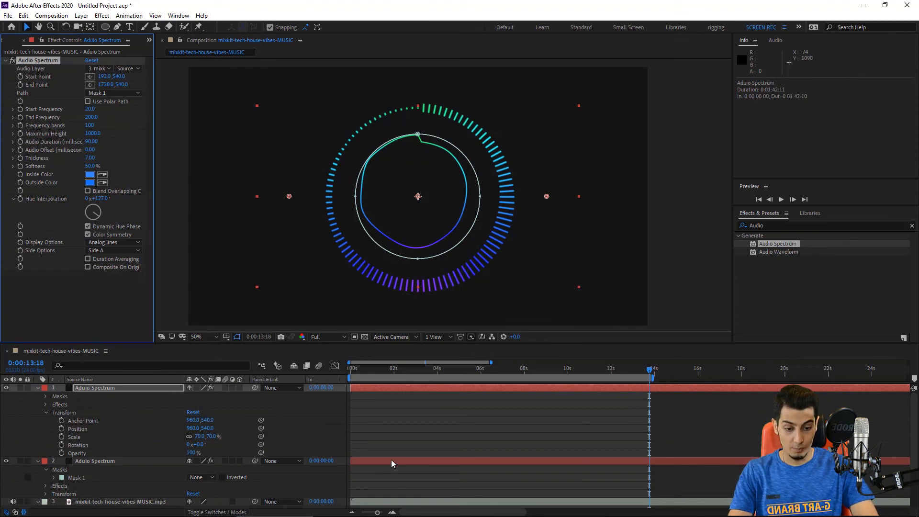
# Play back the composition to check how the digital outer ring and analog inner ring react to the music.
pyautogui.click(781, 199)
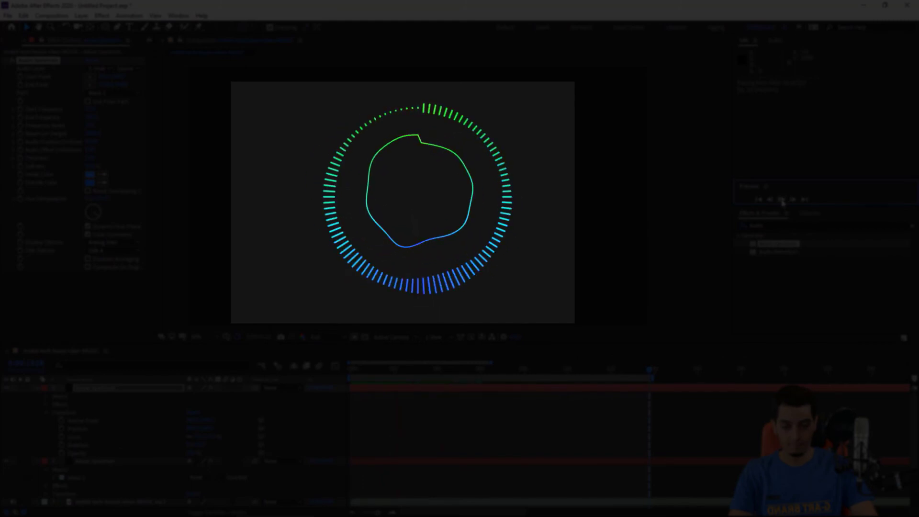
pyautogui.click(781, 199)
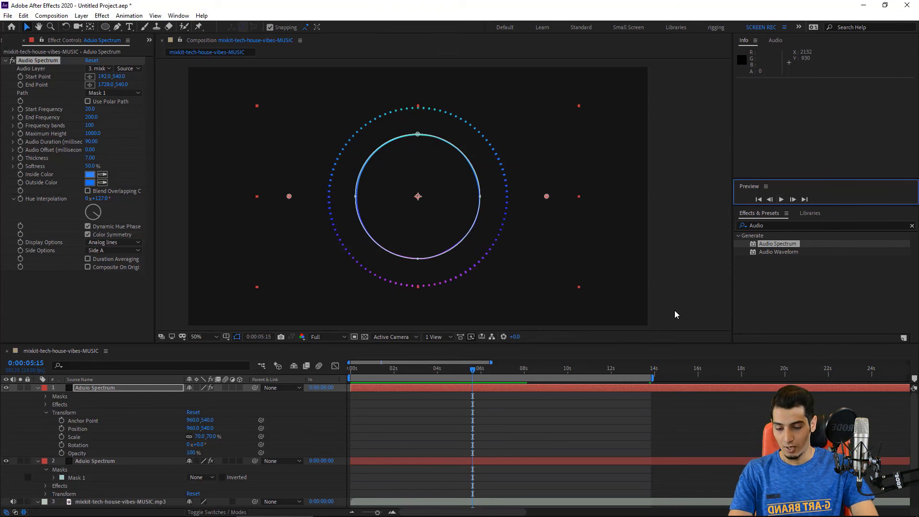
# Duplicate the inner-ring Audio Spectrum layer and set the path of the copy's effect to None.
pyautogui.click(144, 386)
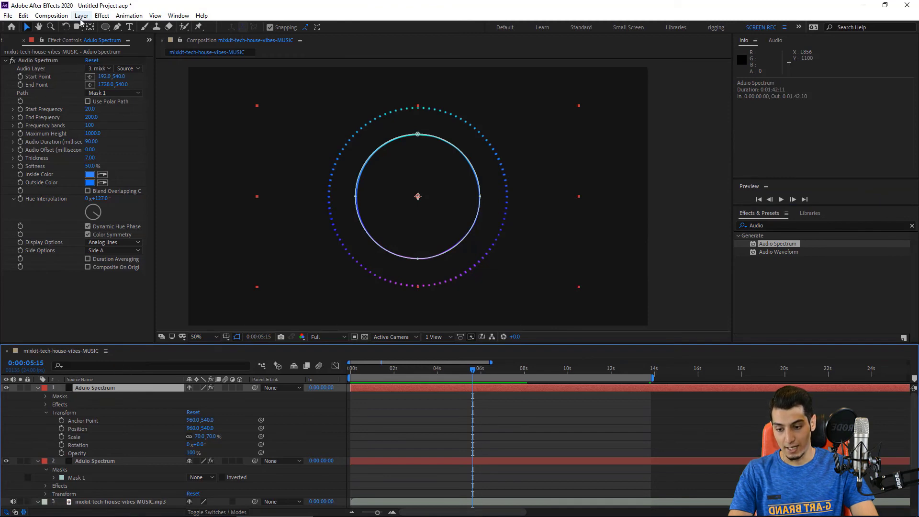
pyautogui.click(31, 18)
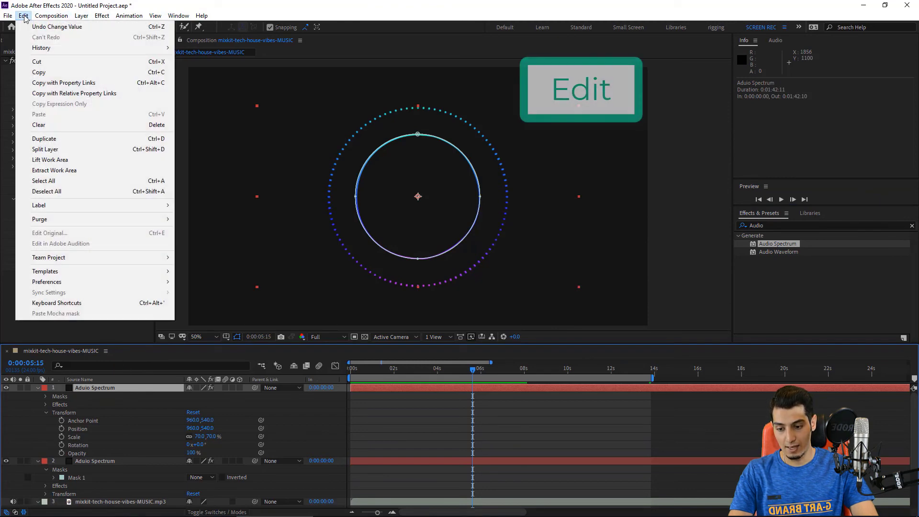
pyautogui.click(62, 138)
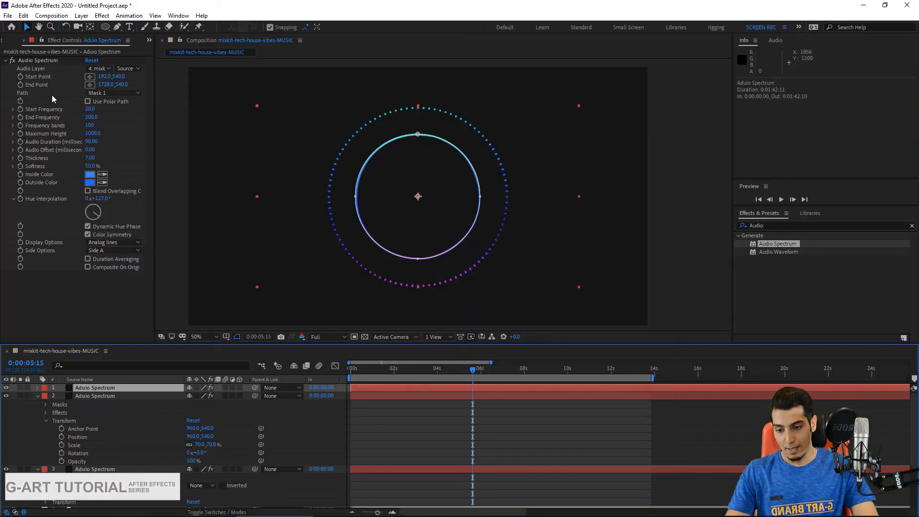
pyautogui.click(51, 94)
pyautogui.click(119, 93)
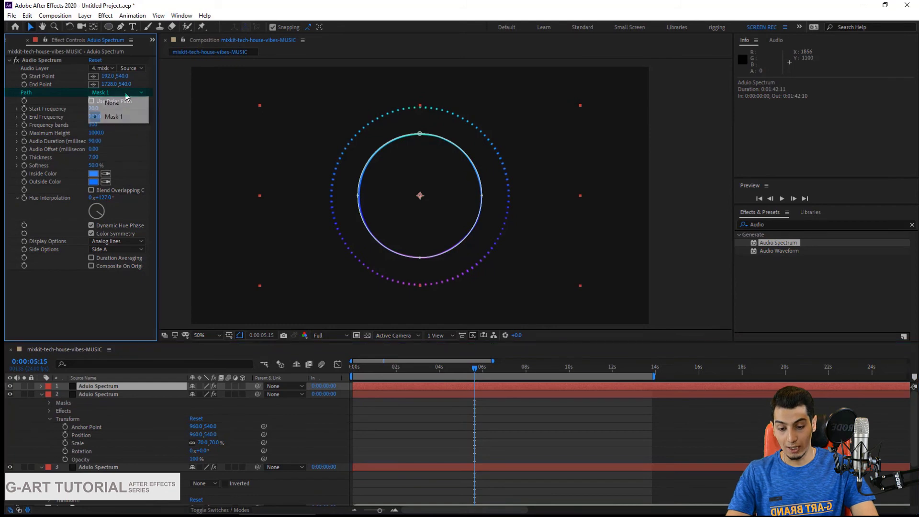
pyautogui.click(123, 103)
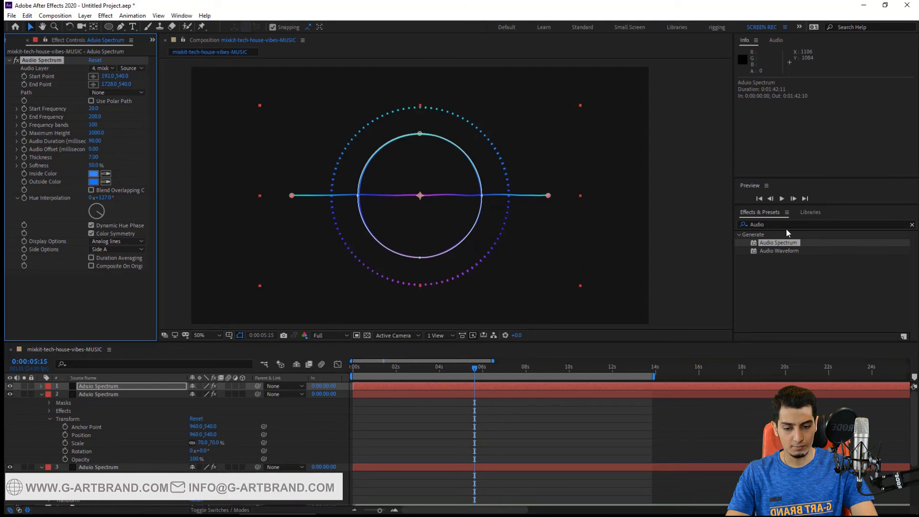
# Preview the straight spectrum, then shorten it inside the inner ring with start point about 729, 540 and end point about 1185, 540.
pyautogui.click(781, 198)
pyautogui.click(782, 198)
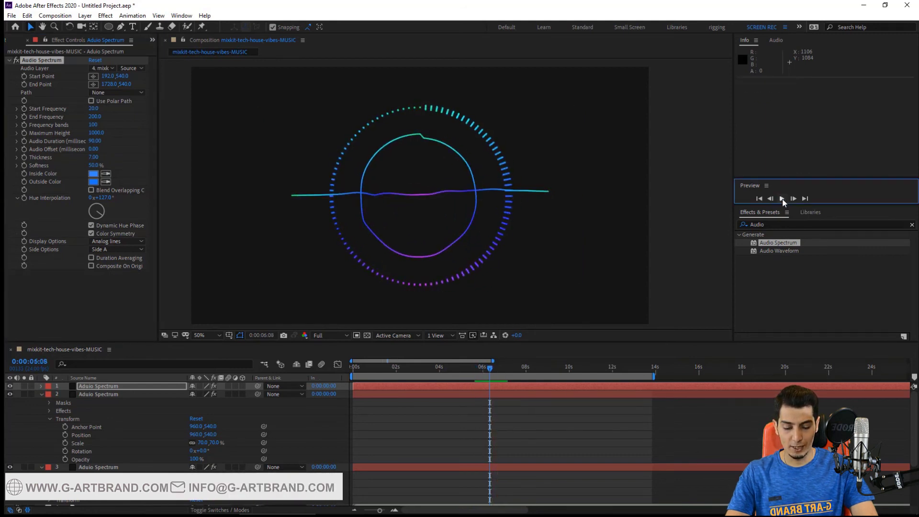
pyautogui.click(493, 374)
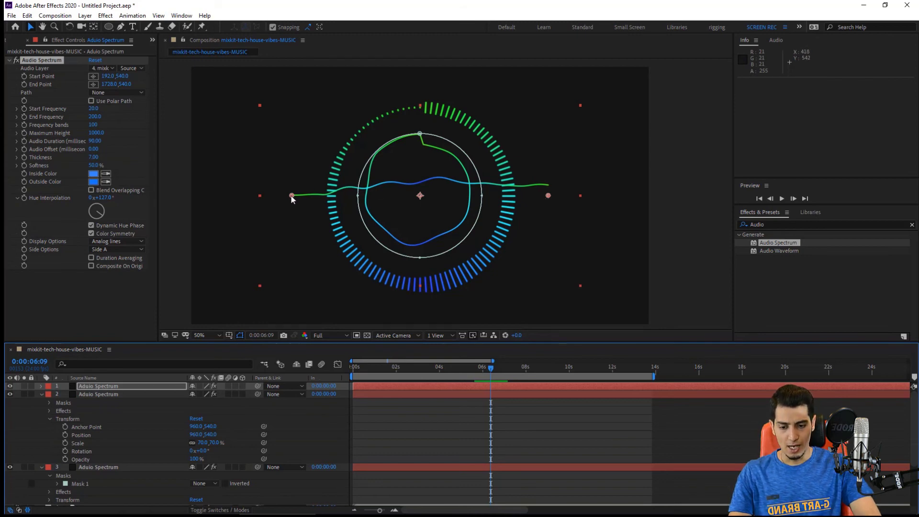
pyautogui.moveTo(292, 194); pyautogui.dragTo(380, 199)
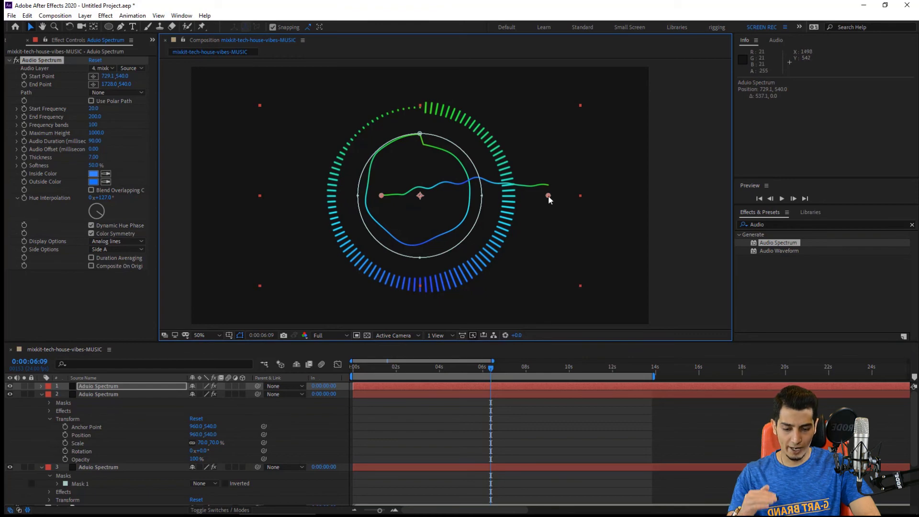
pyautogui.moveTo(549, 196); pyautogui.dragTo(457, 192)
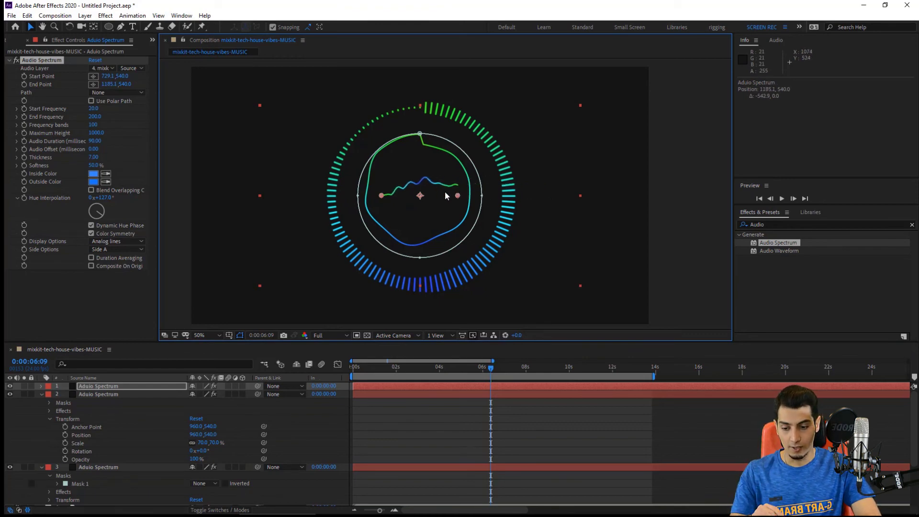
# Set the straight center spectrum's display option to Digital and its side option to Side A & B.
pyautogui.click(133, 240)
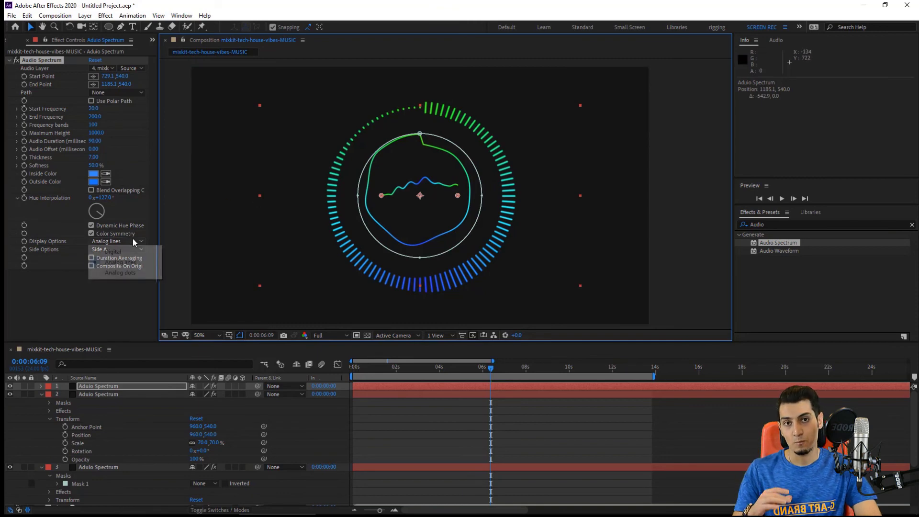
pyautogui.click(125, 247)
pyautogui.click(122, 249)
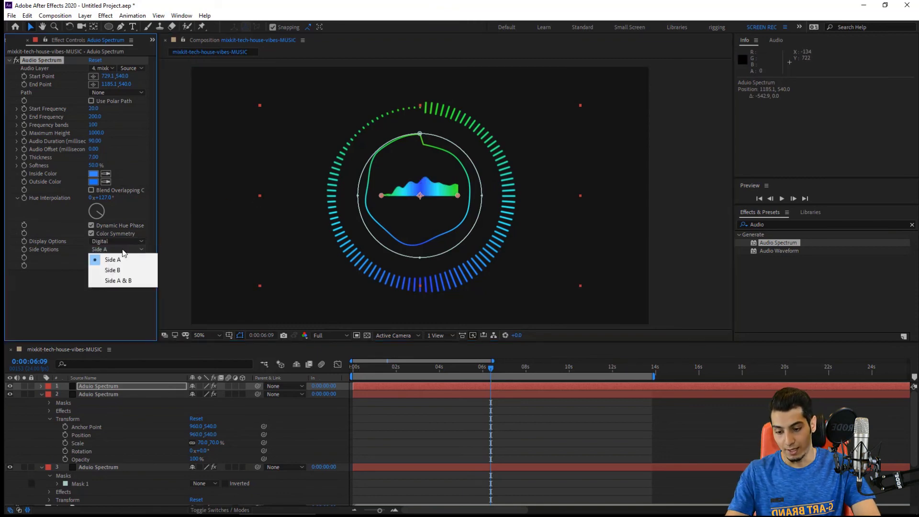
pyautogui.click(125, 280)
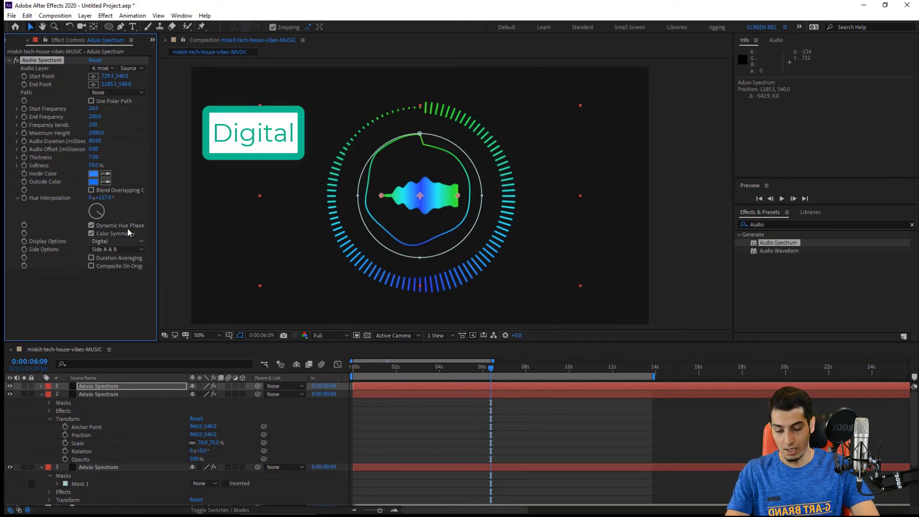
# Set the center spectrum's Maximum Height to 500, deselect the layer and preview the composition.
pyautogui.click(97, 133)
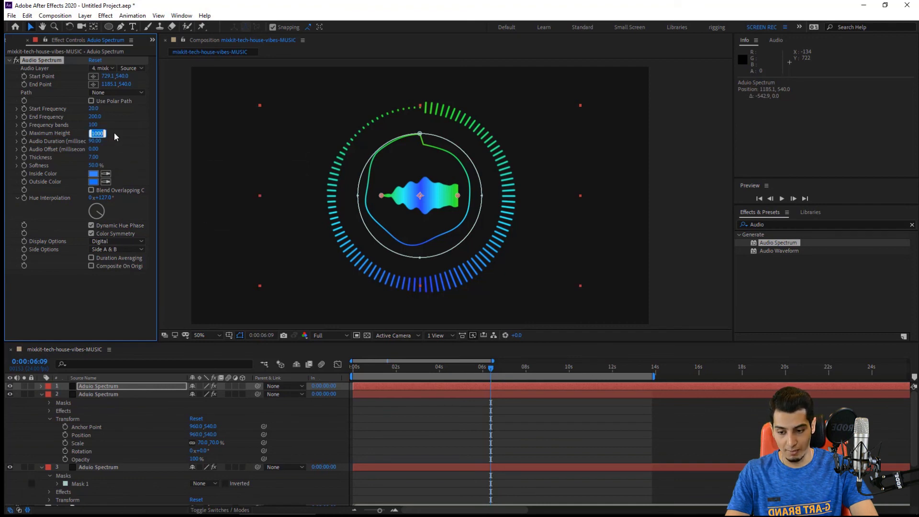
pyautogui.press('Return')
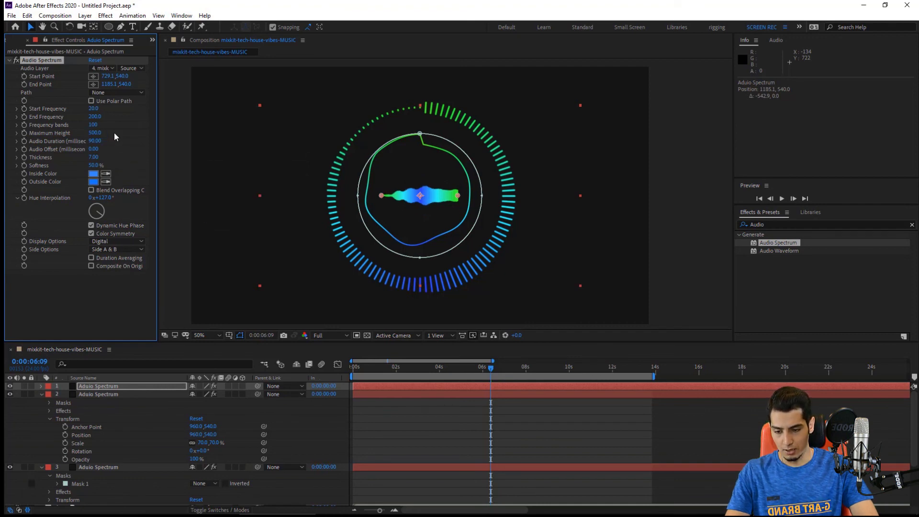
pyautogui.click(179, 214)
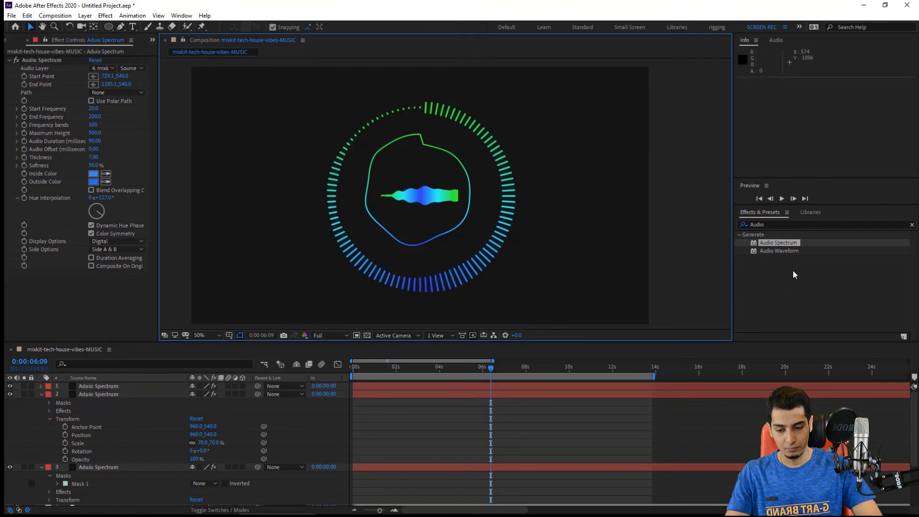
pyautogui.click(785, 200)
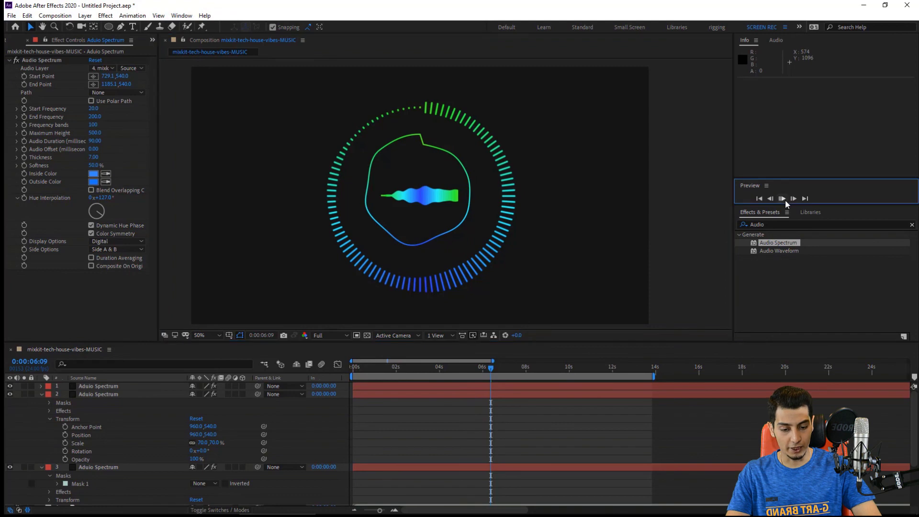